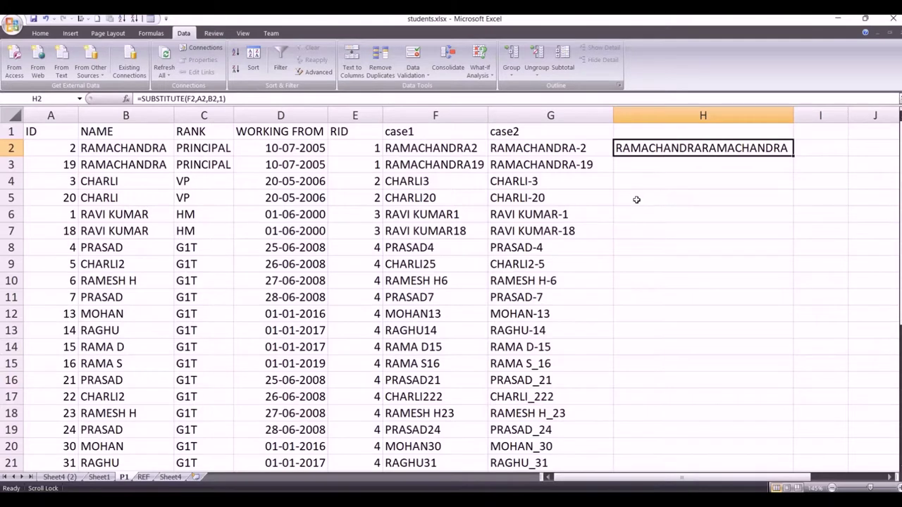
- Delete the doubled RAMACHANDRARAMACHANDRA result from cell H2 on the P1 sheet
click(636, 200)
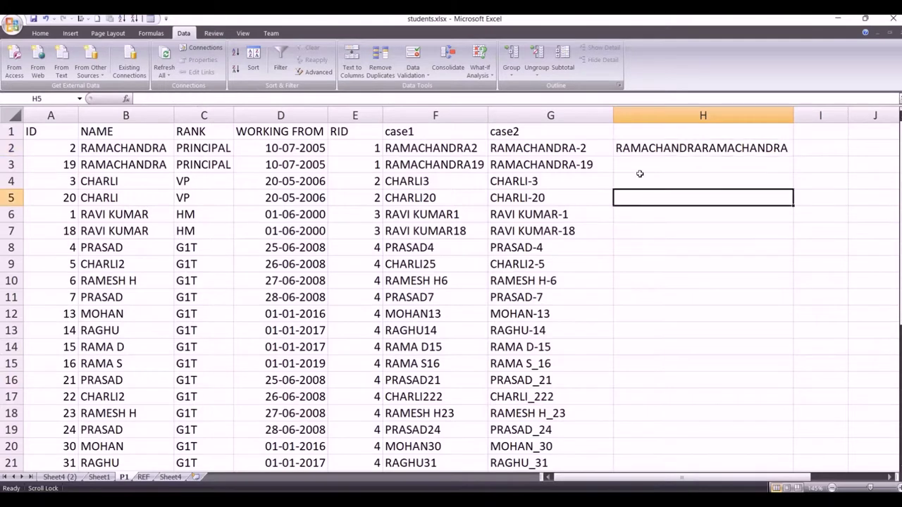
click(647, 148)
key(Delete)
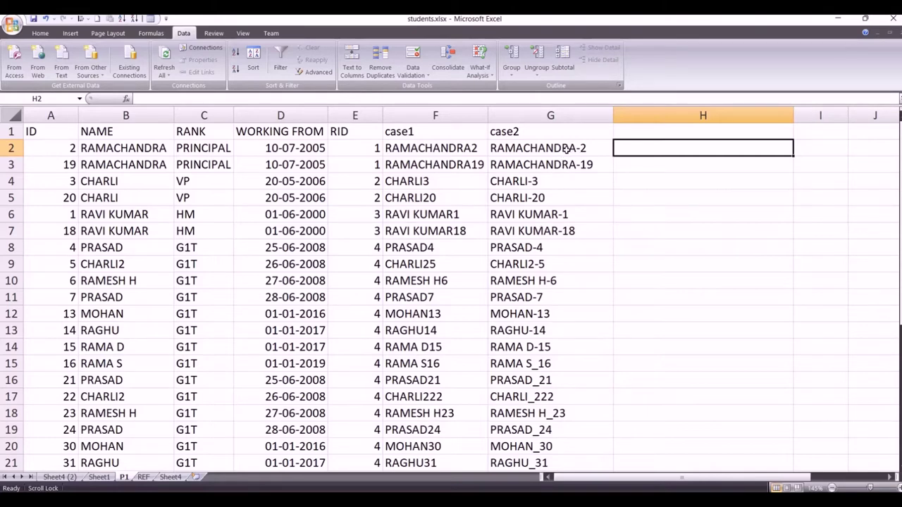
scroll(565, 211, down, 3)
scroll(565, 211, down, 5)
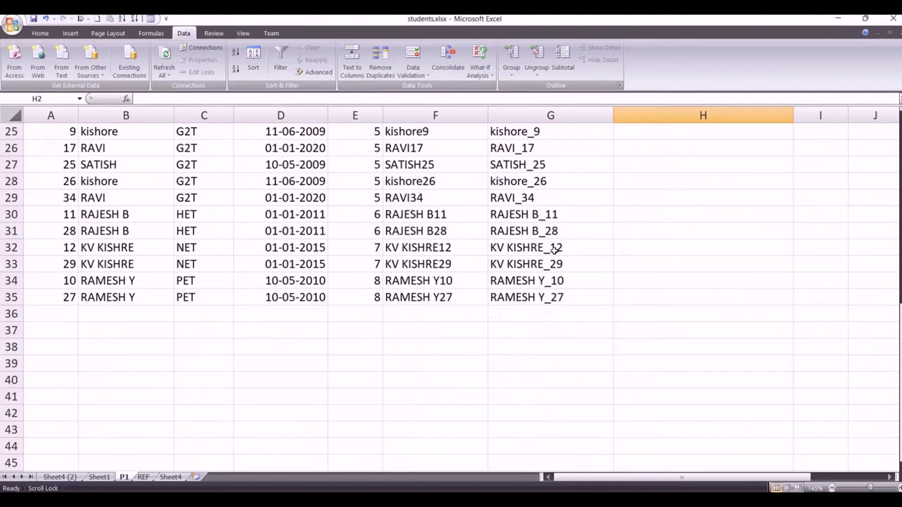
scroll(535, 247, up, 4)
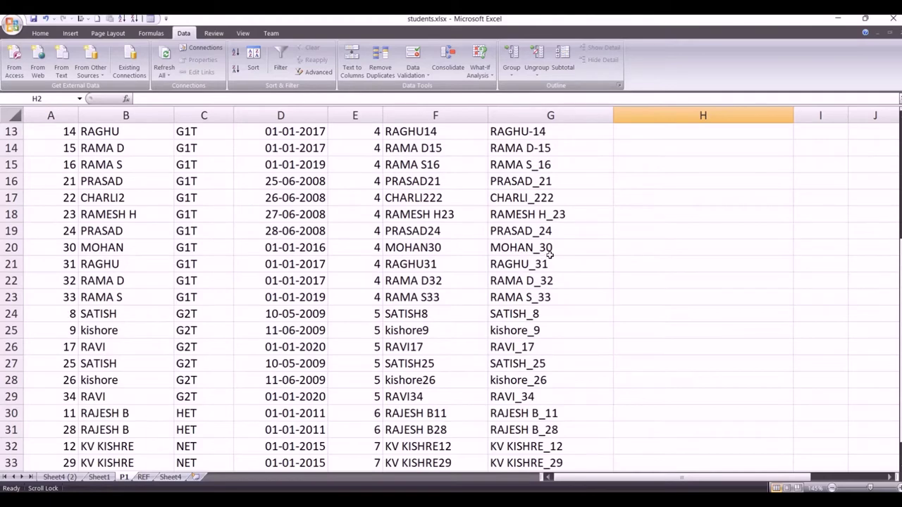
scroll(535, 252, up, 4)
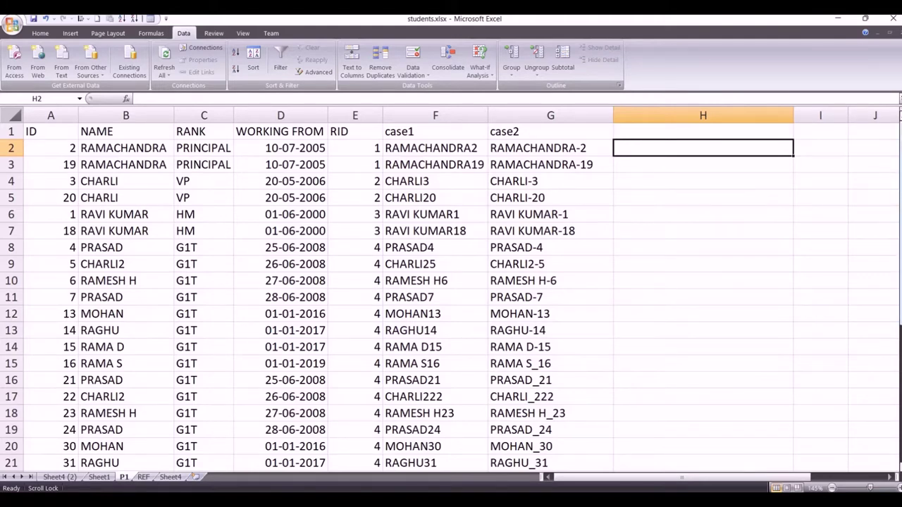
- Enter =SUBSTITUTE(G2,"-","_",1) in H2 so it shows RAMACHANDRA_2
text(=s)
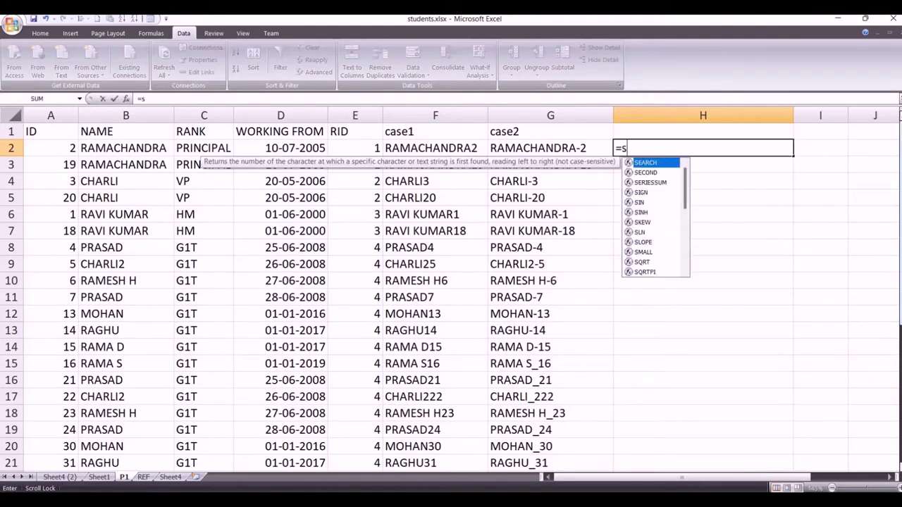
text(ubstit)
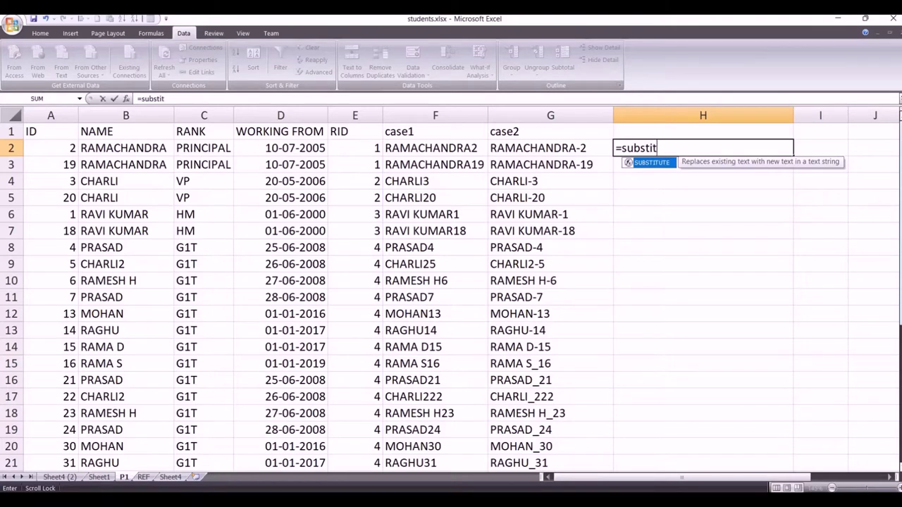
text(ute()
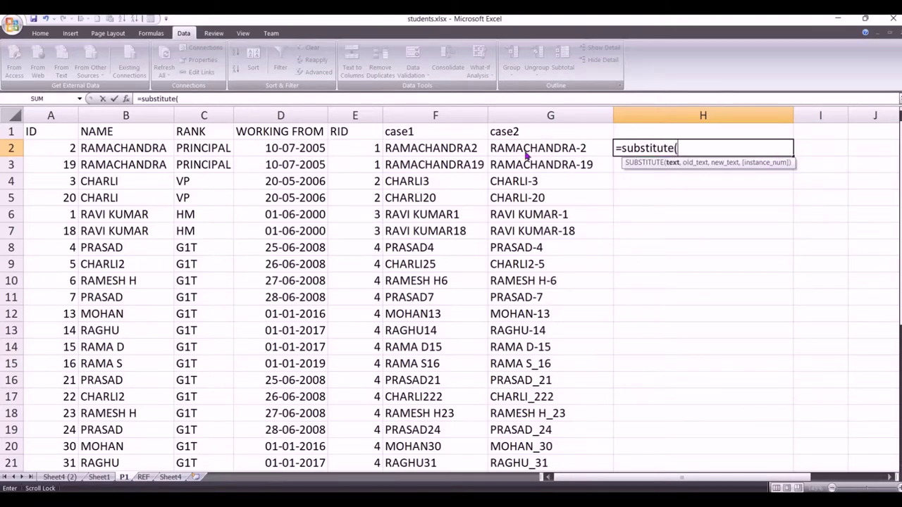
click(527, 149)
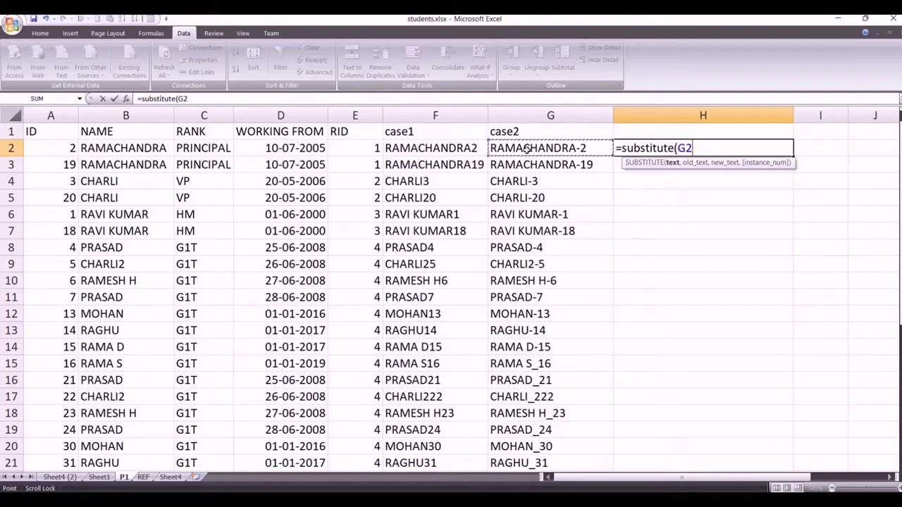
text(,)
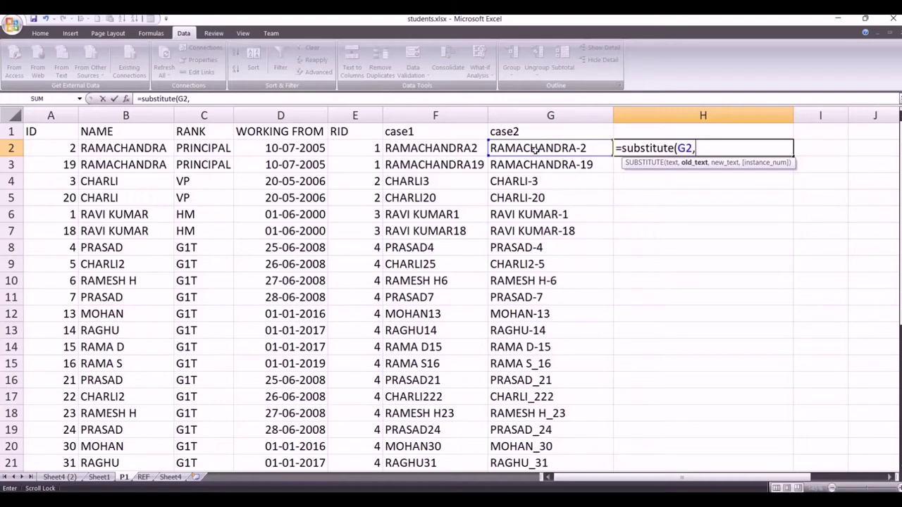
text("")
key(BackSpace)
text(")
text(-")
text(,)
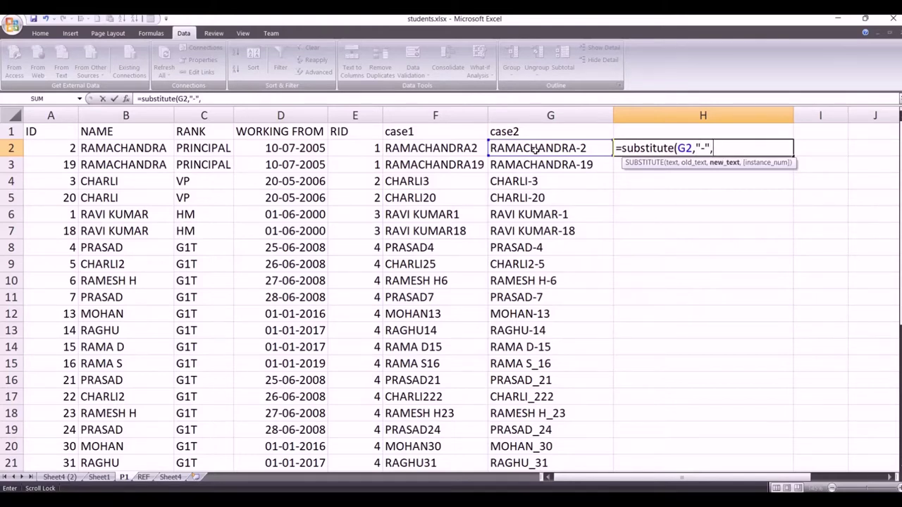
text(")
text(_)
text(")
text(,)
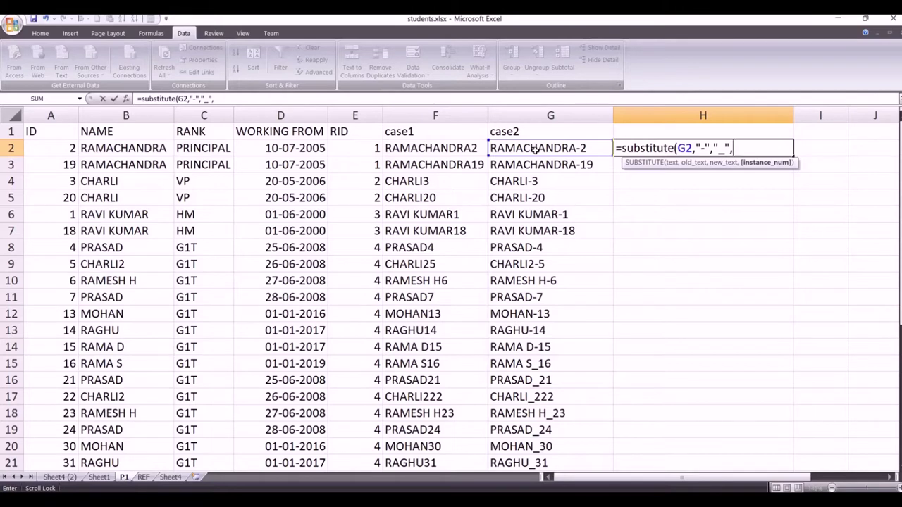
text(1)
text())
key(Return)
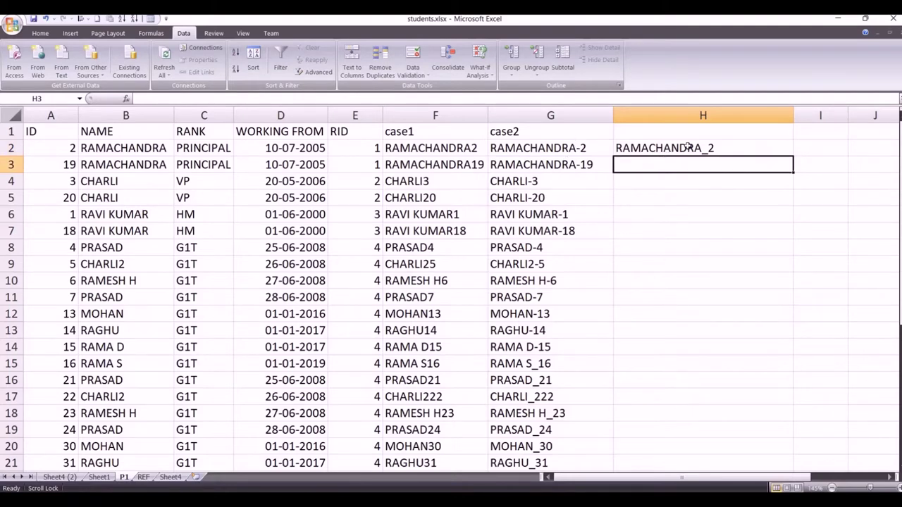
- Fill the underscore SUBSTITUTE formula from H2 down to H35
click(688, 148)
mouse_move(794, 157)
mouse_down()
mouse_move(769, 465)
mouse_move(769, 451)
mouse_up()
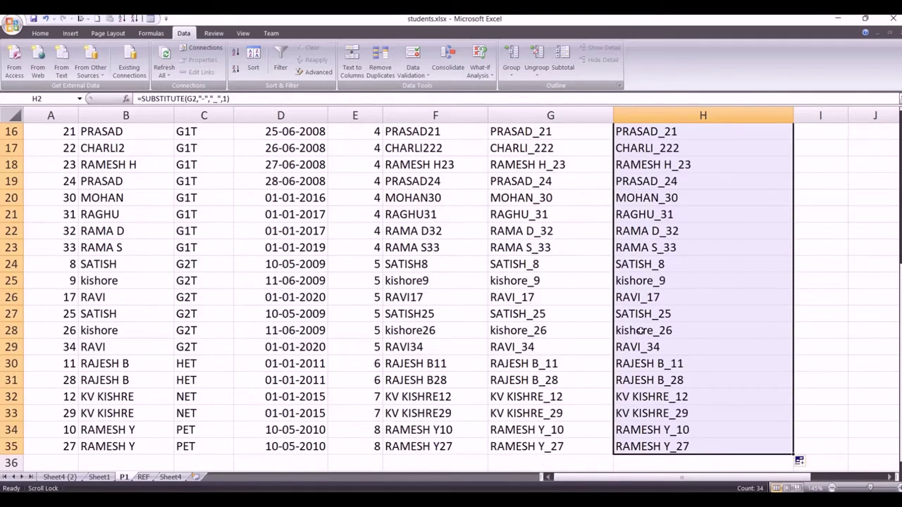
scroll(664, 327, up, 2)
scroll(670, 326, up, 3)
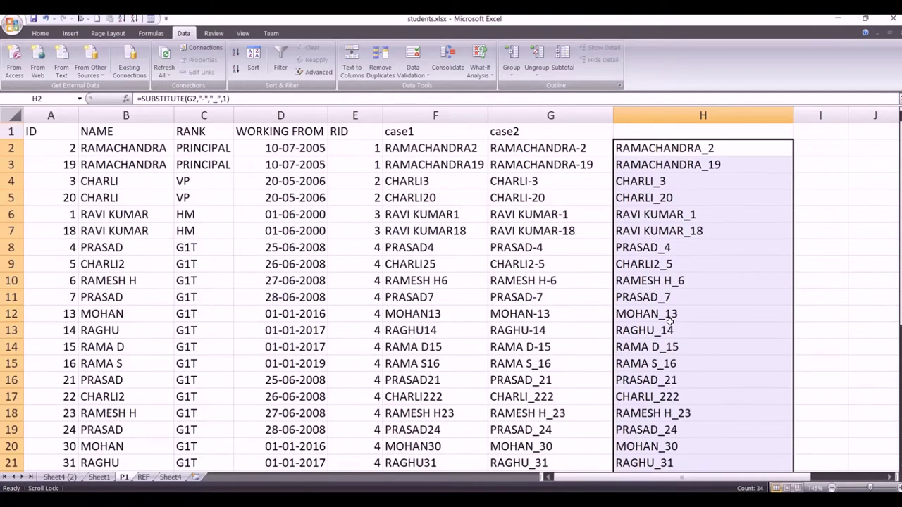
- Inspect the copied formulas in H6 and H2, then clear all of column H
click(557, 215)
click(700, 216)
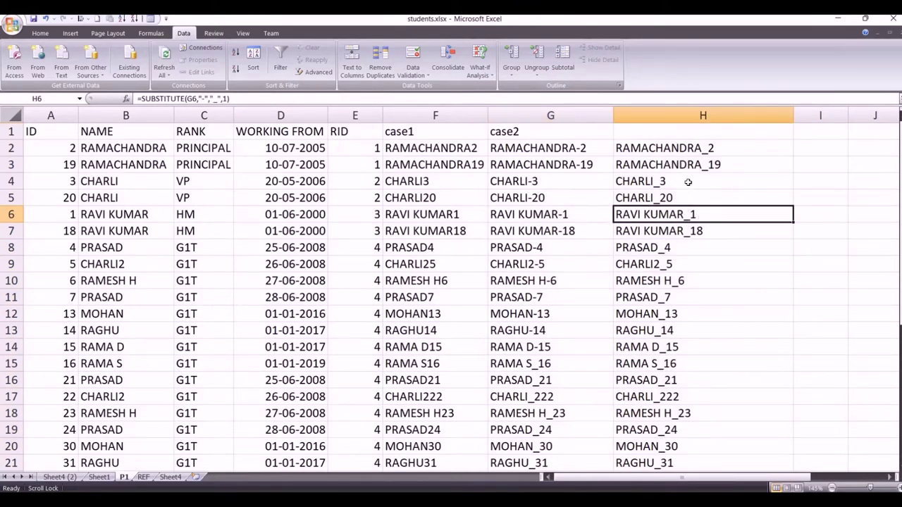
click(685, 148)
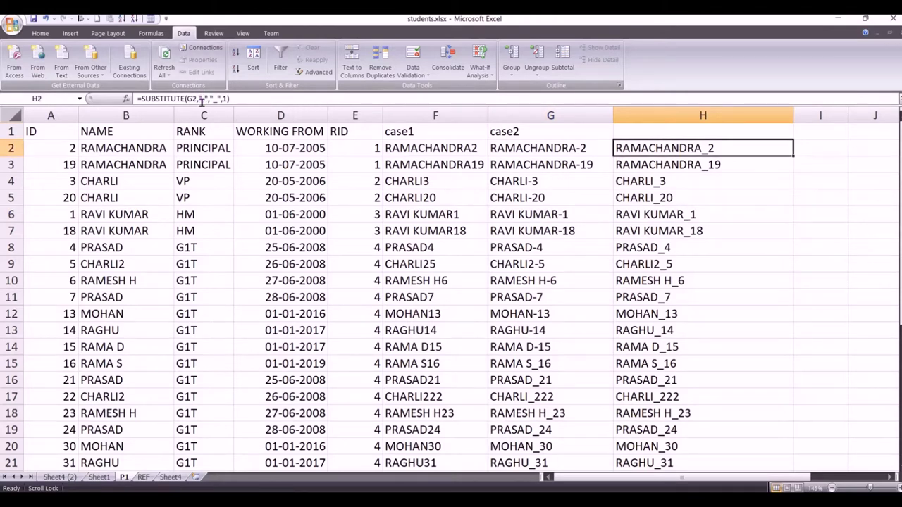
click(698, 184)
click(675, 151)
click(669, 112)
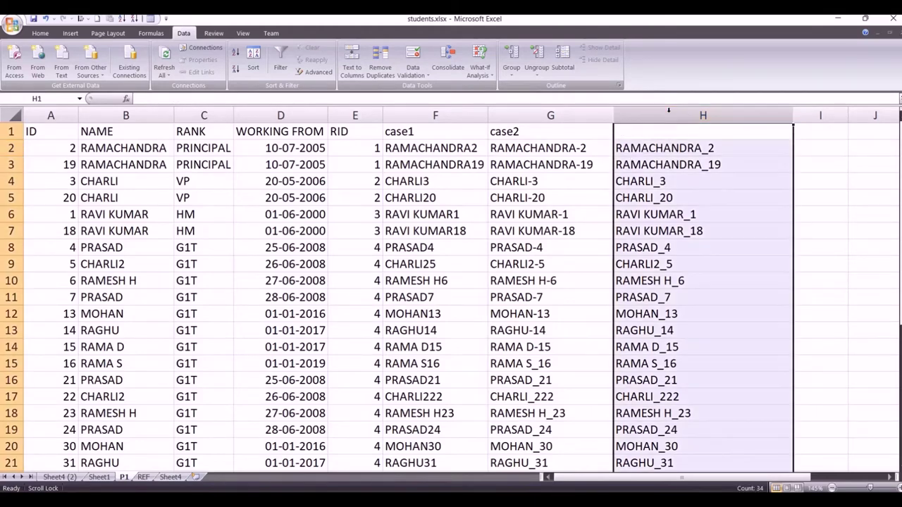
key(Delete)
- Enter =SUBSTITUTE(G2,A2,"",1) in H2 to strip the ID, giving RAMACHANDRA-
click(633, 151)
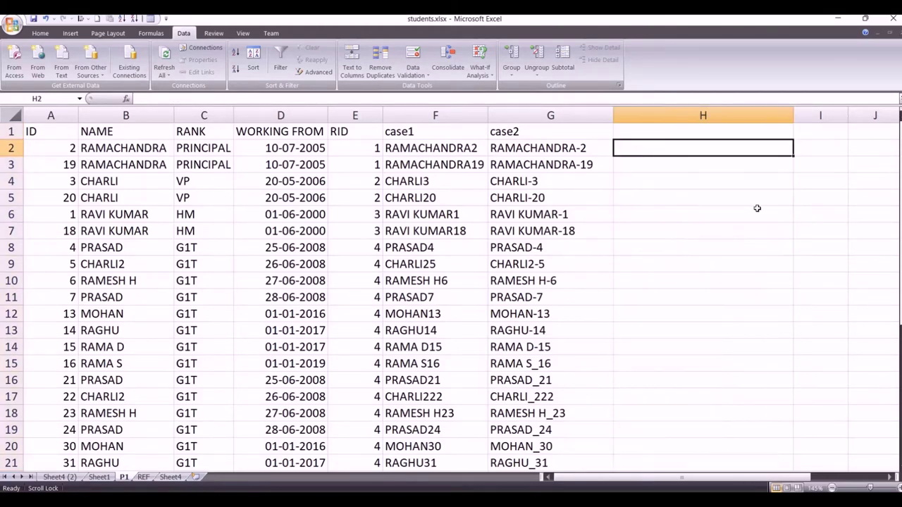
text(=su)
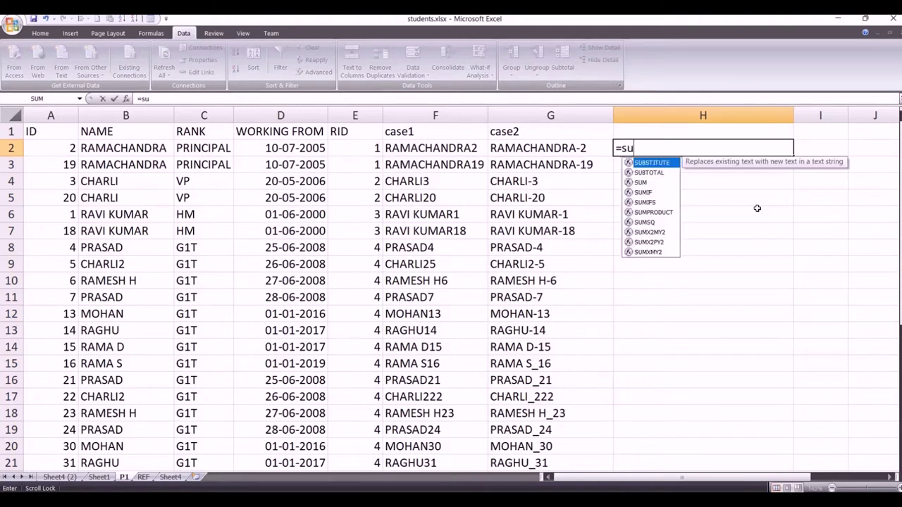
text(b)
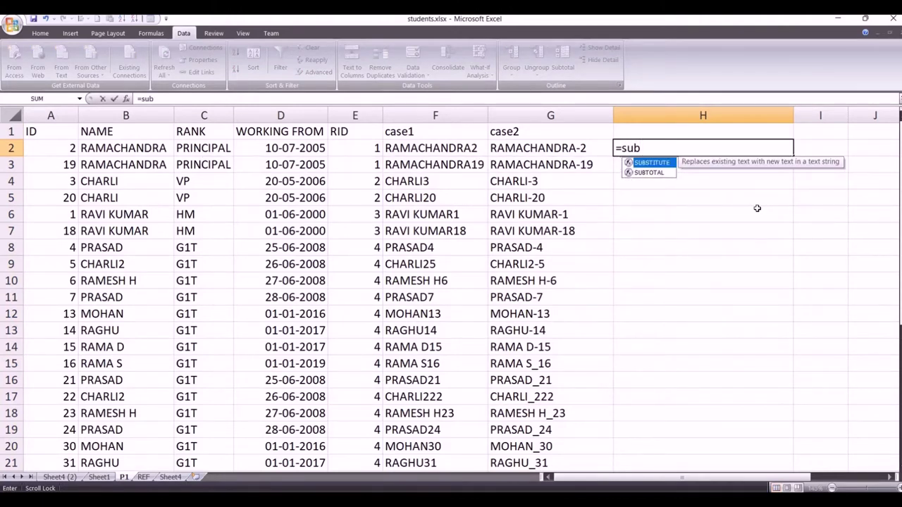
text(stitute)
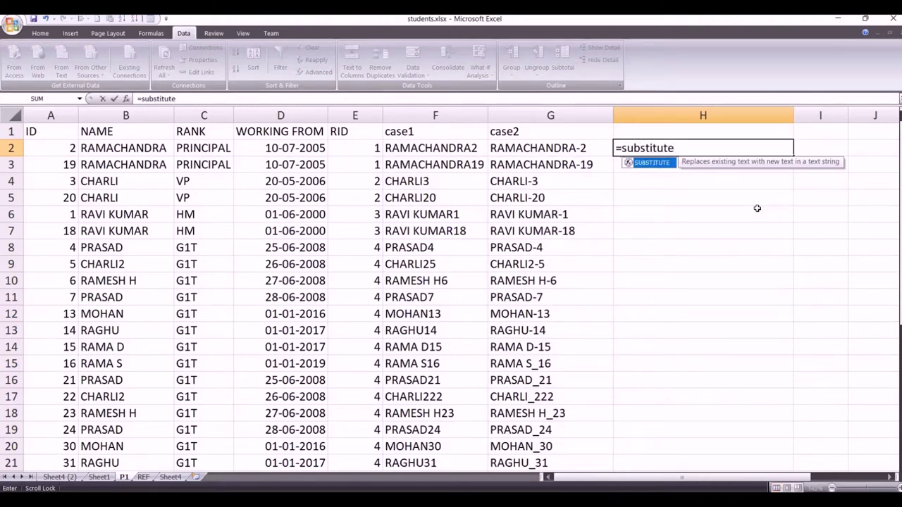
text(()
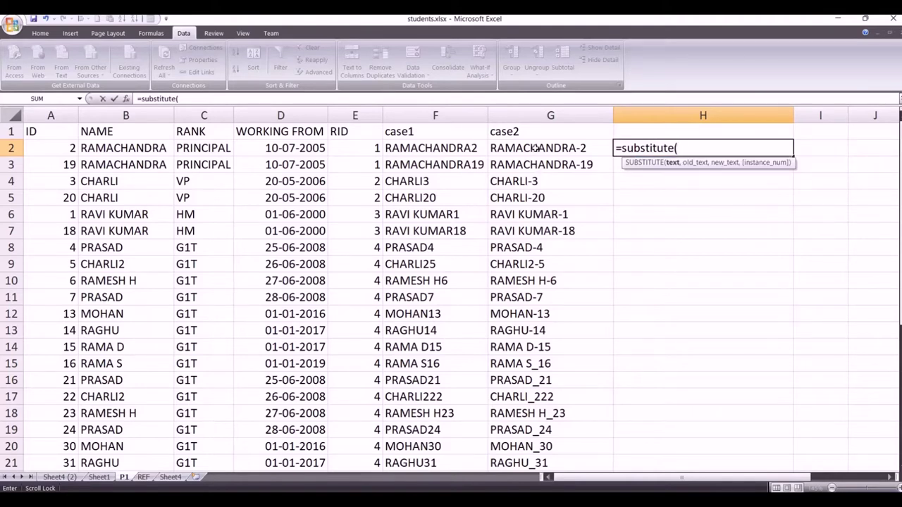
click(537, 148)
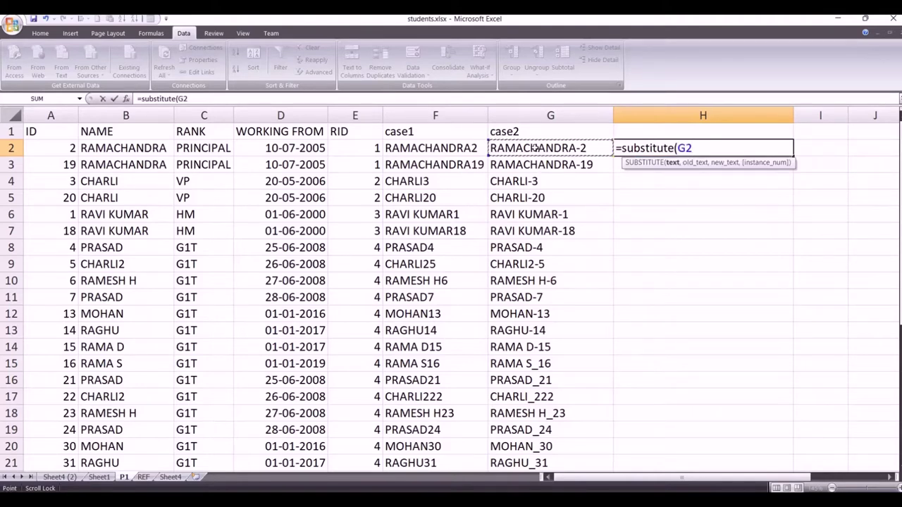
text(,)
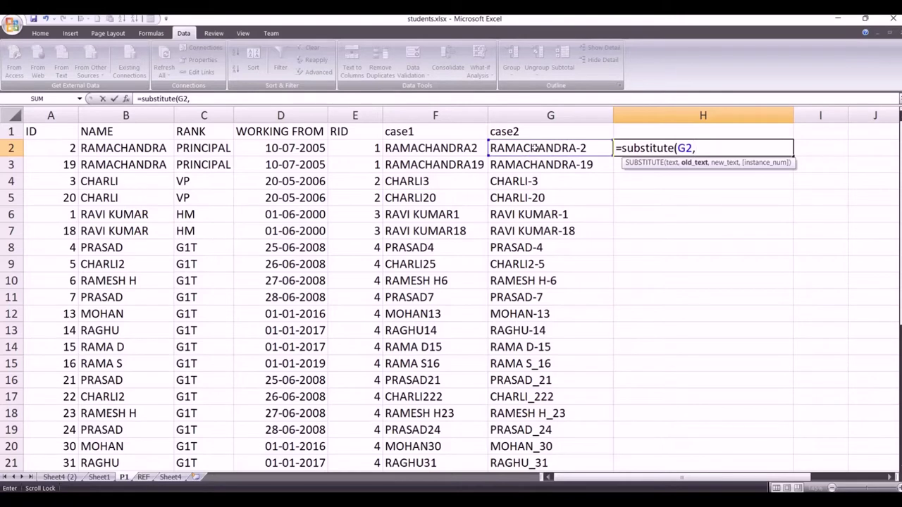
click(51, 147)
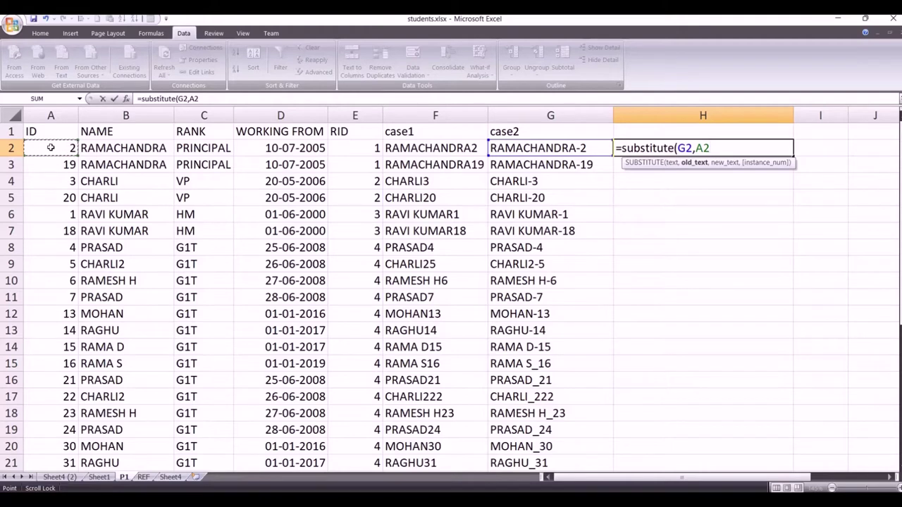
text(,)
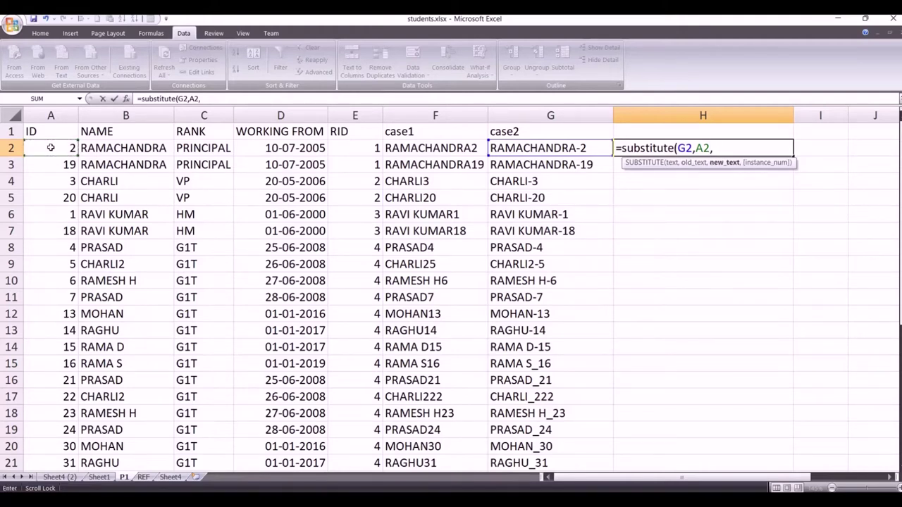
text("")
text(,1)
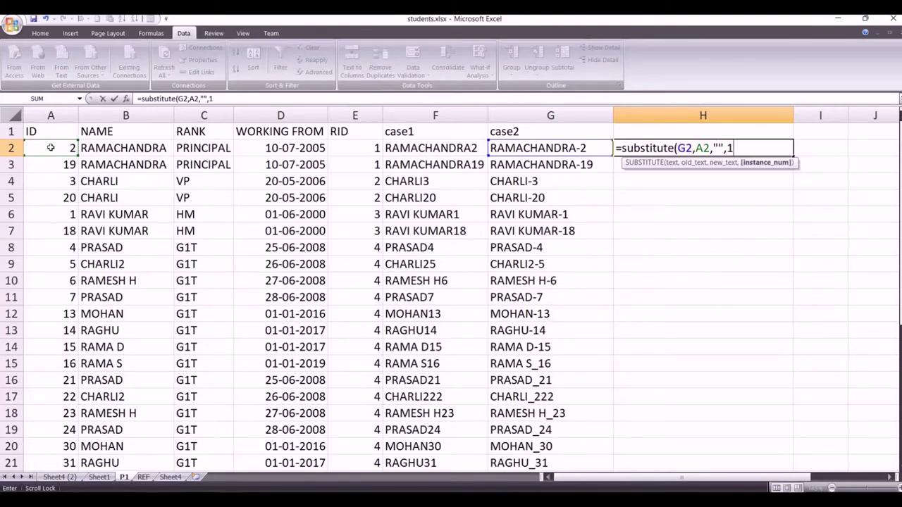
key(Return)
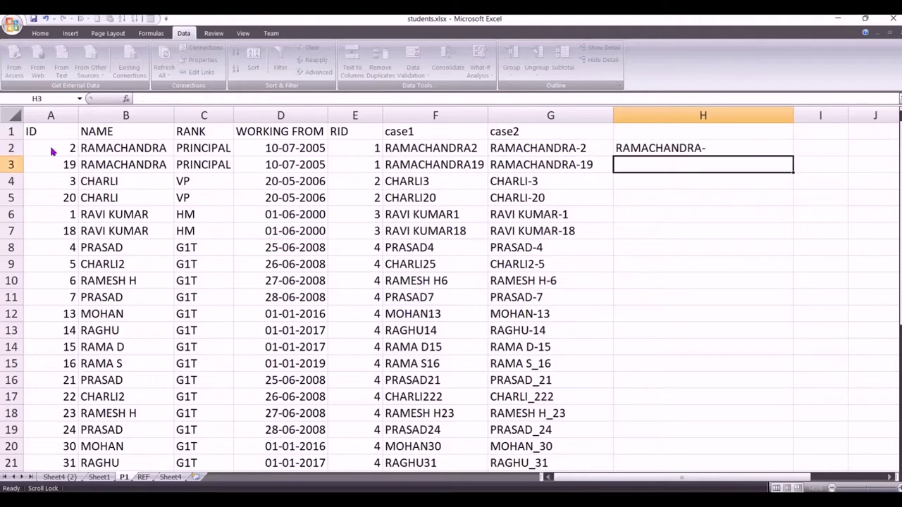
- Fill the ID-stripping formula down column H and check the results against the IDs
click(702, 151)
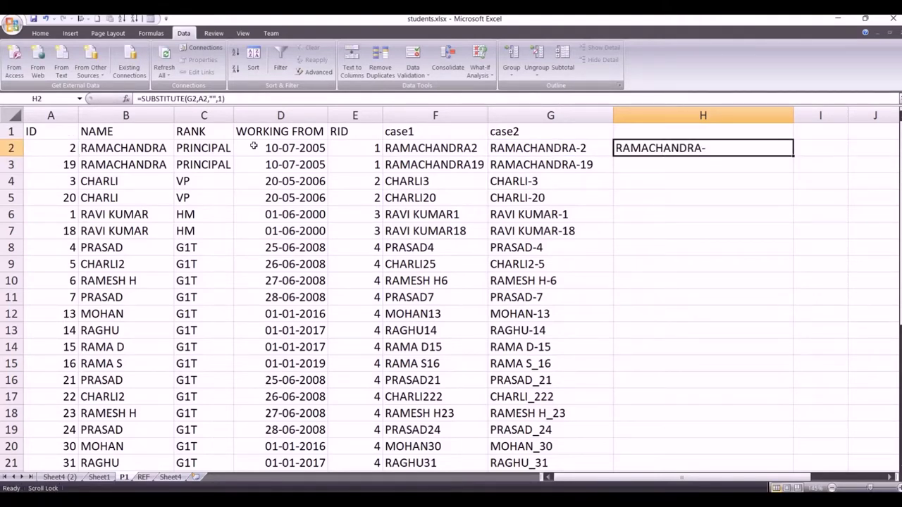
double_click(793, 156)
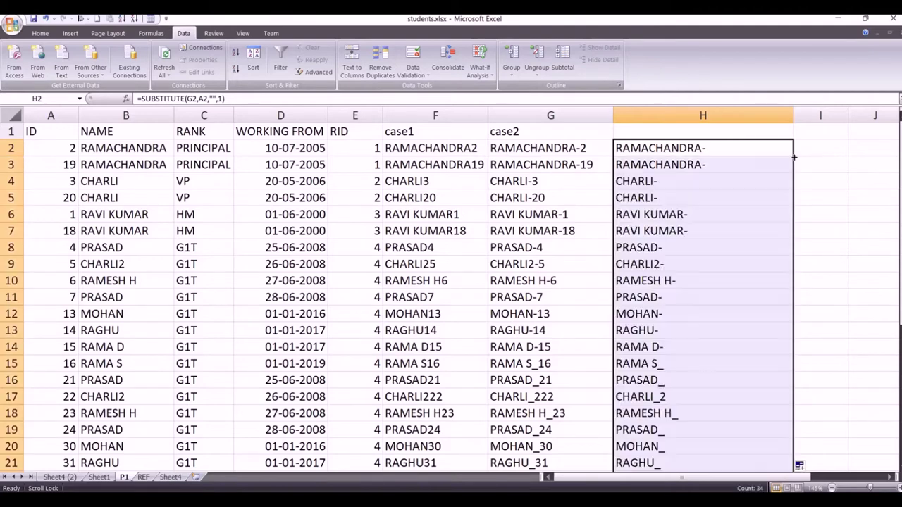
scroll(766, 171, down, 7)
scroll(690, 267, up, 7)
drag(49, 151, 23, 239)
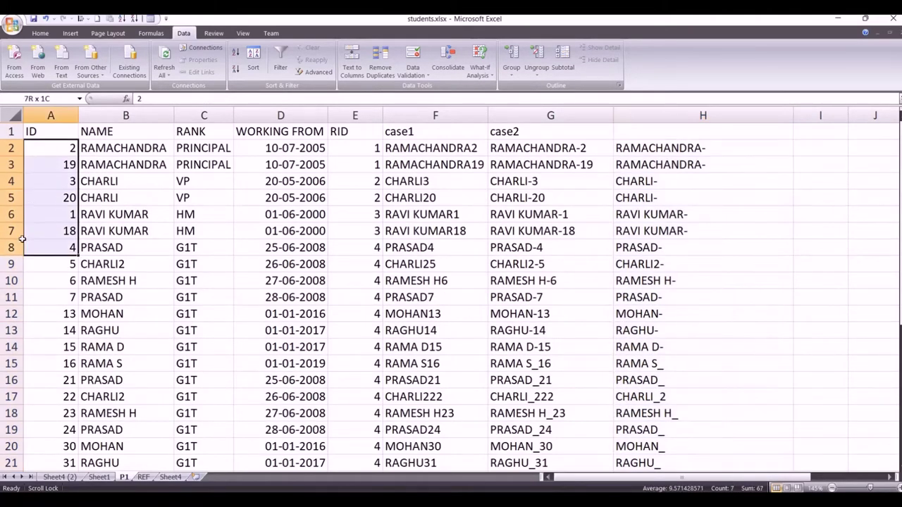
scroll(25, 253, down, 7)
scroll(28, 264, up, 7)
click(659, 147)
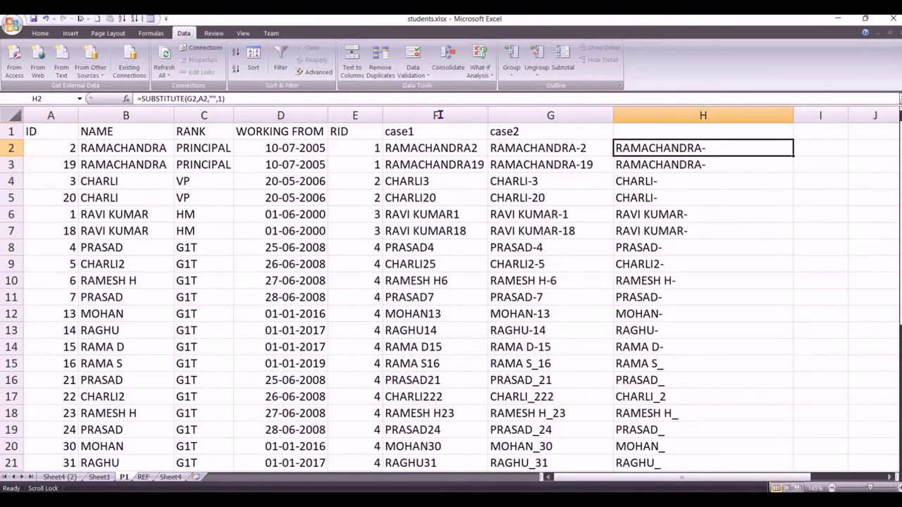
- Narrow column H, then switch to Sheet1
click(804, 154)
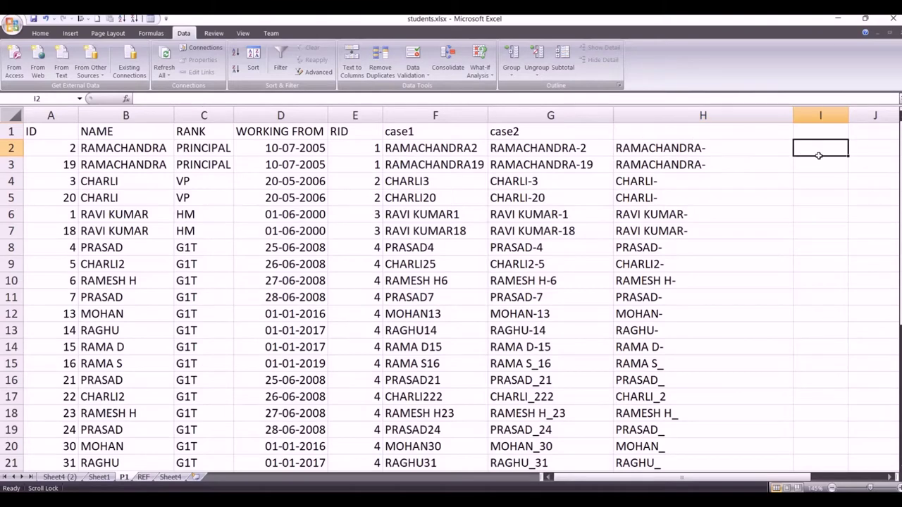
click(658, 113)
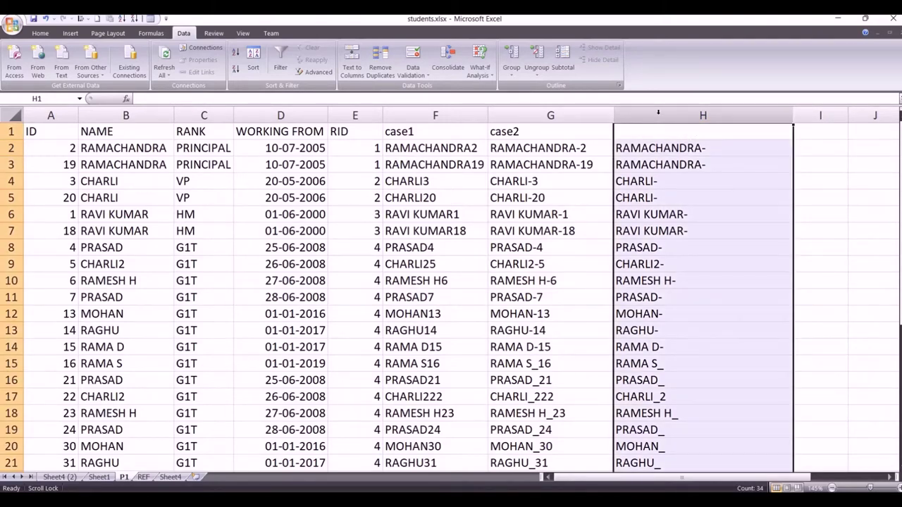
drag(794, 116, 652, 116)
click(731, 144)
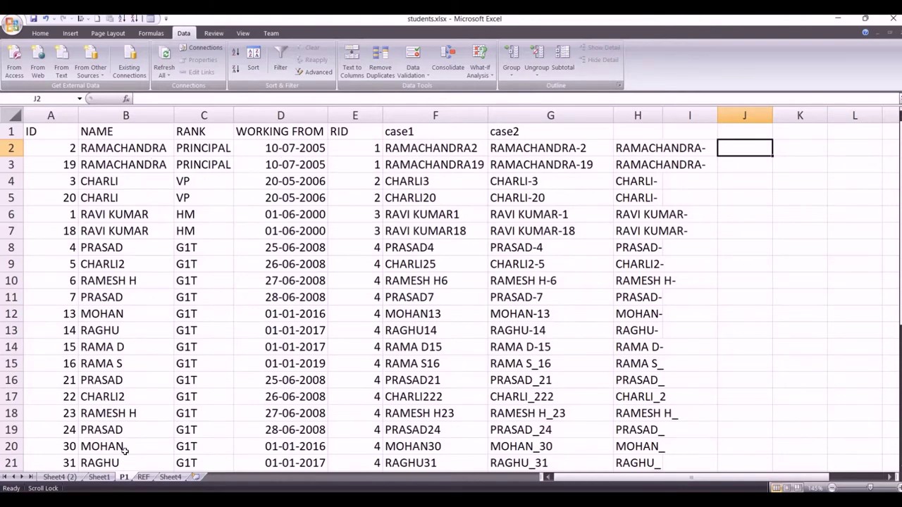
click(99, 477)
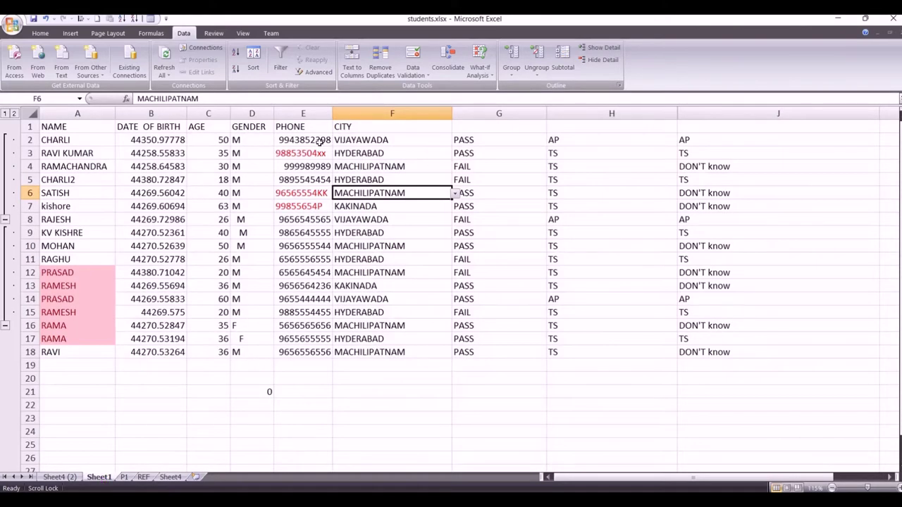
- Hide columns F through J so empty column K sits beside PHONE, and select K2
drag(318, 140, 312, 350)
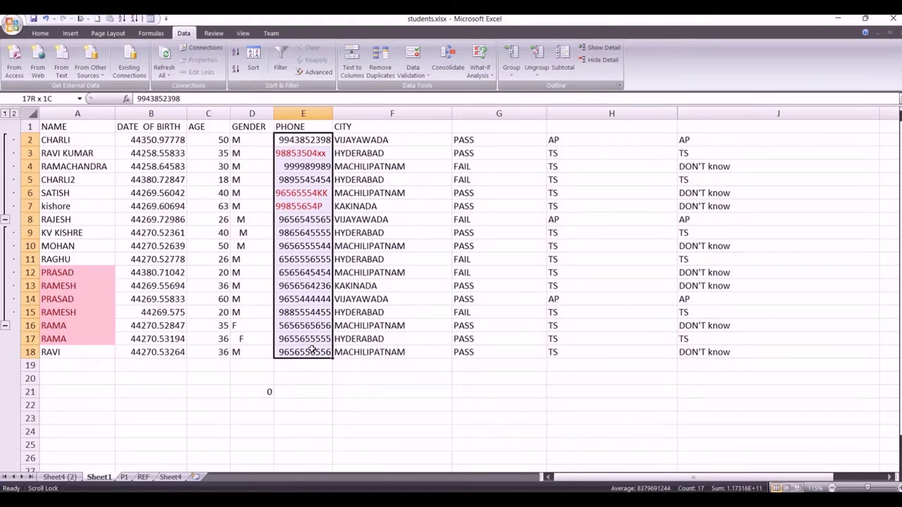
click(364, 139)
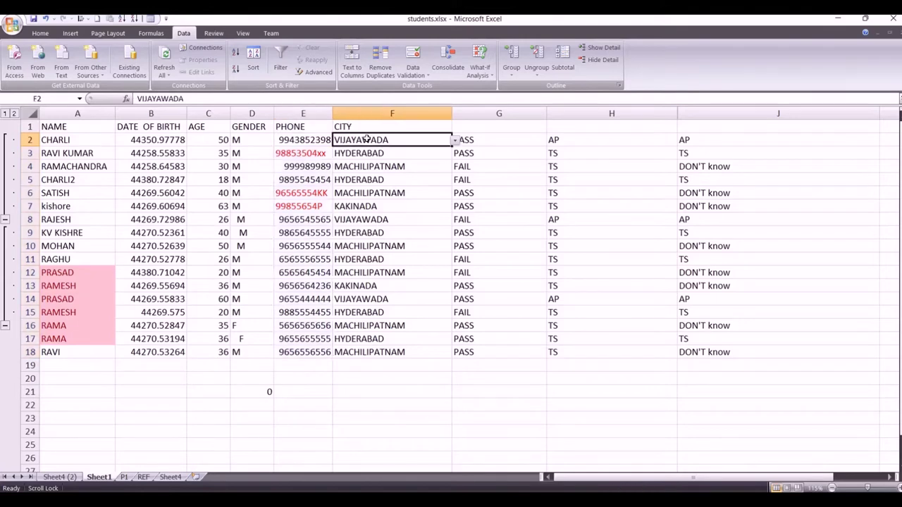
drag(389, 114, 699, 116)
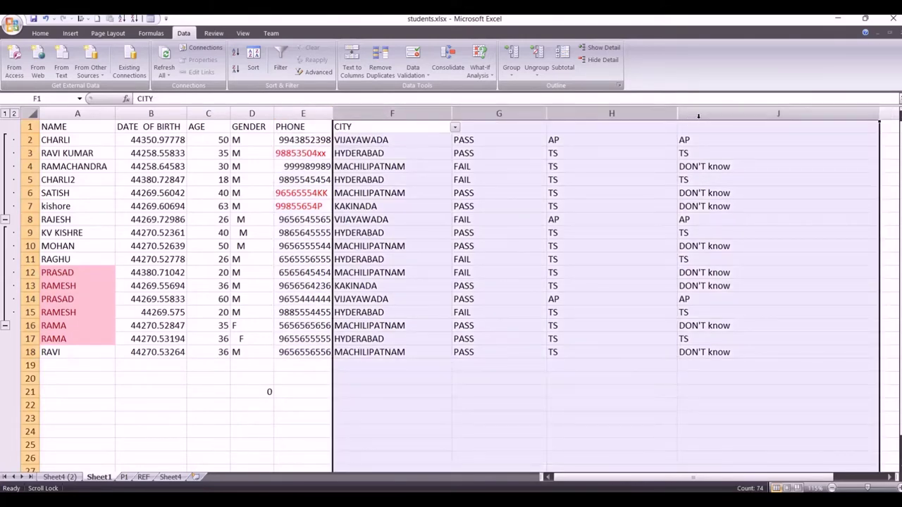
right_click(699, 116)
click(725, 243)
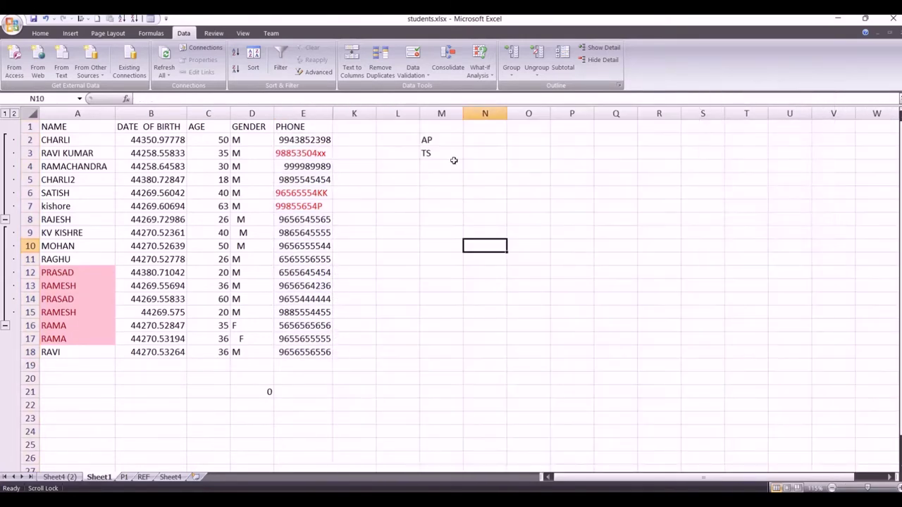
click(360, 141)
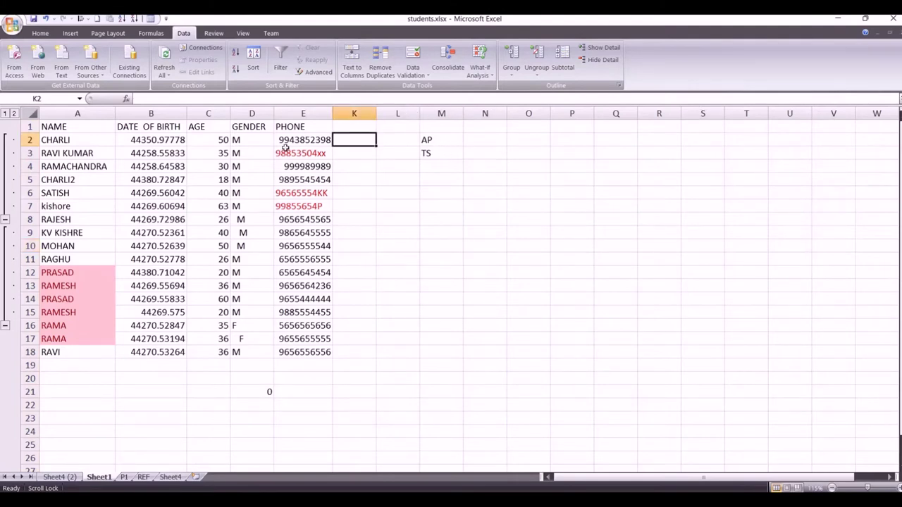
- Enter =REPLACE(E2,6,4,"*") in K2 to mask four digits of the first phone number
text(=)
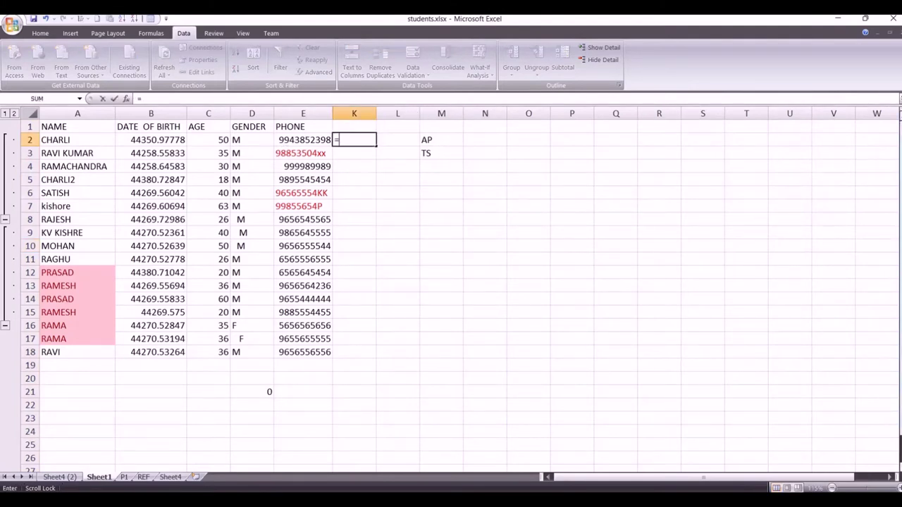
text(replac)
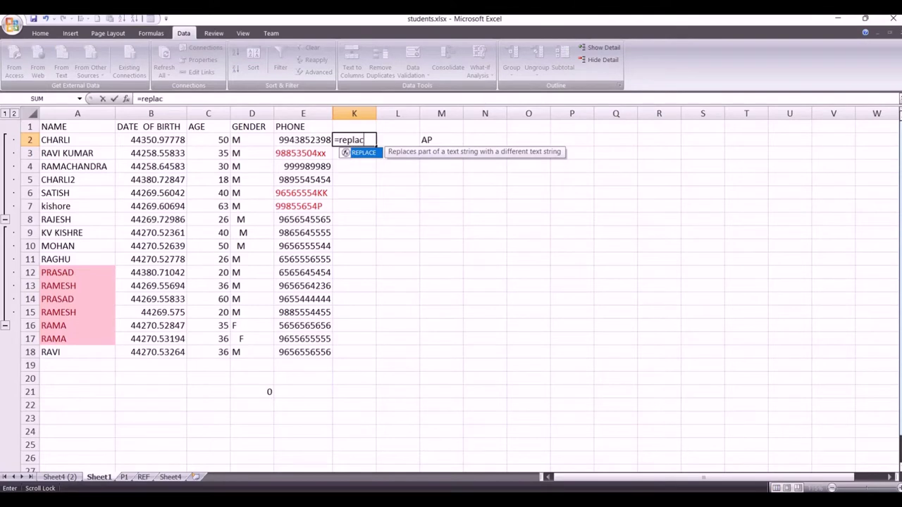
text(e()
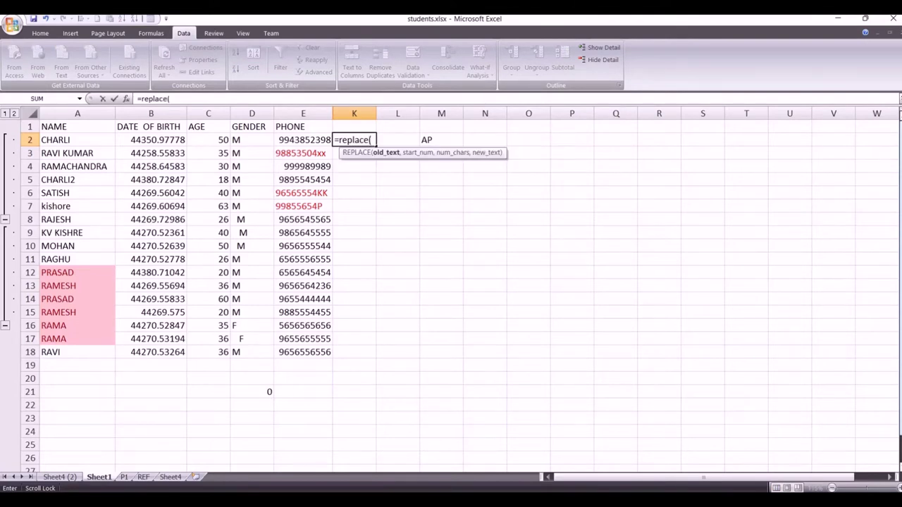
click(305, 139)
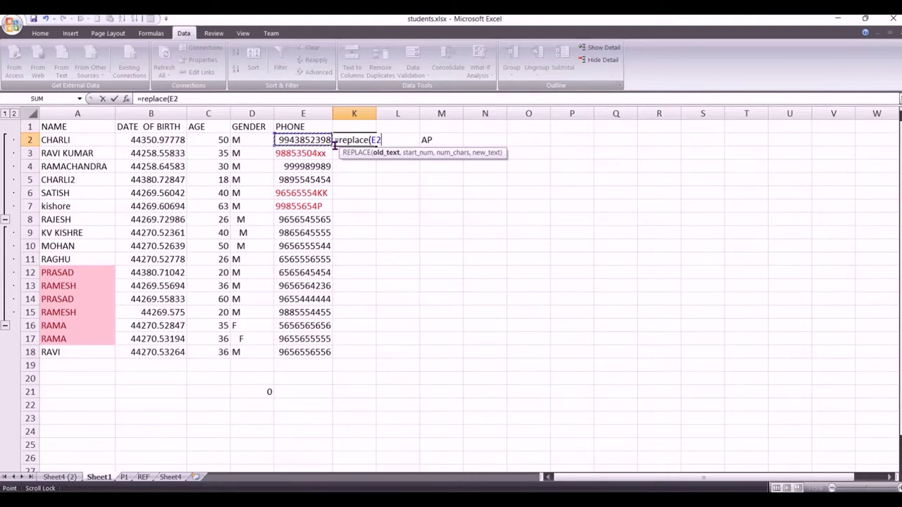
text(6)
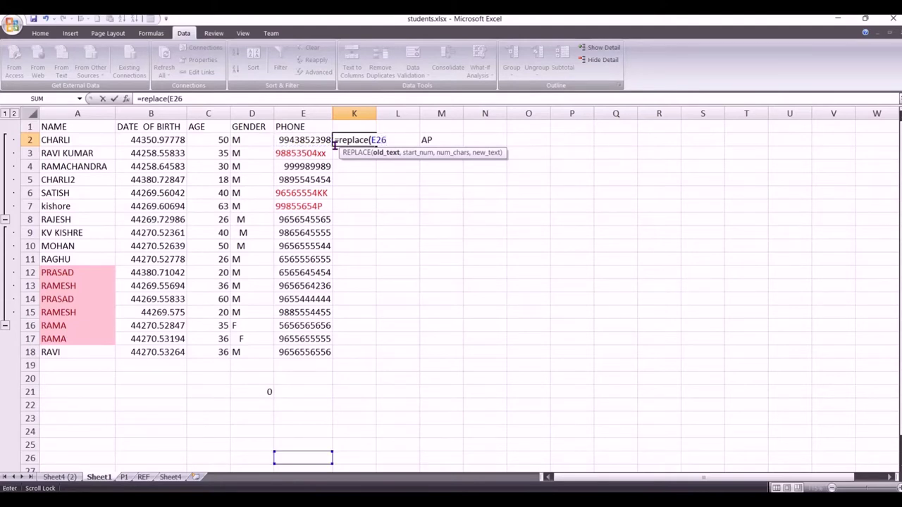
key(BackSpace)
text(,6)
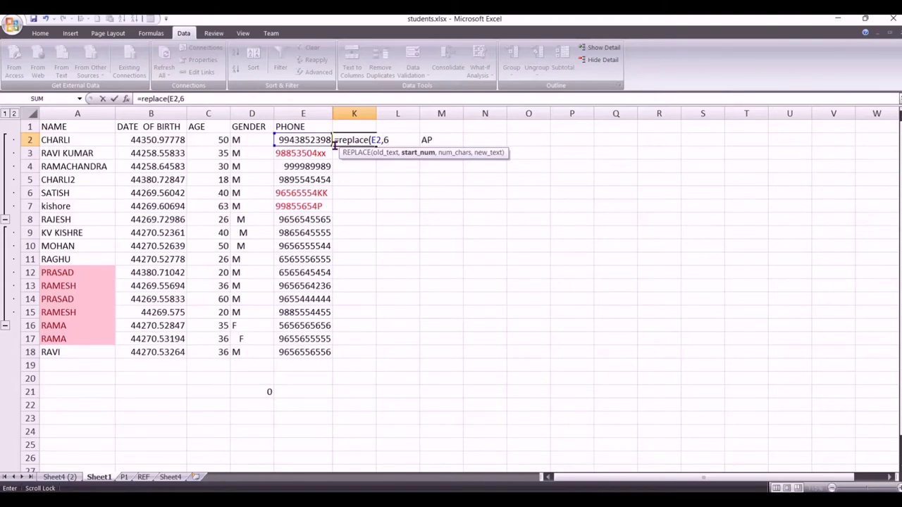
text(,)
text(4)
text(,"*)
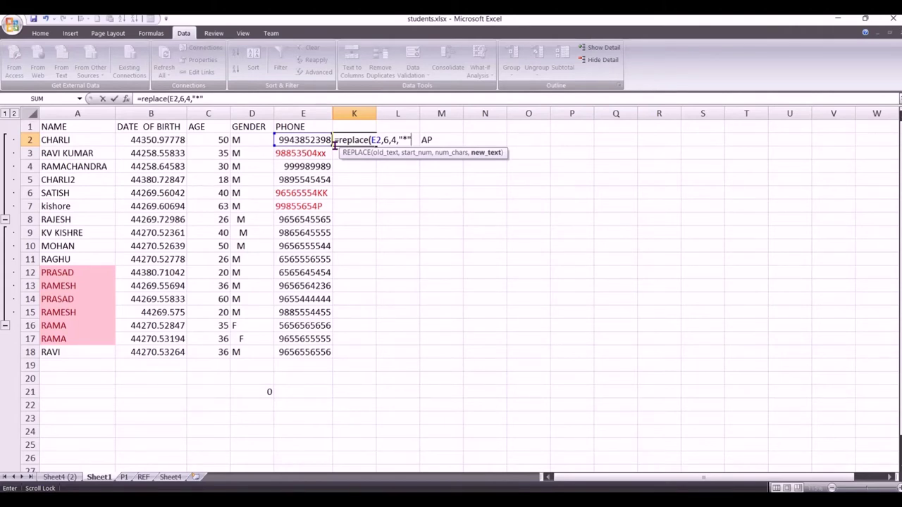
text())
key(Return)
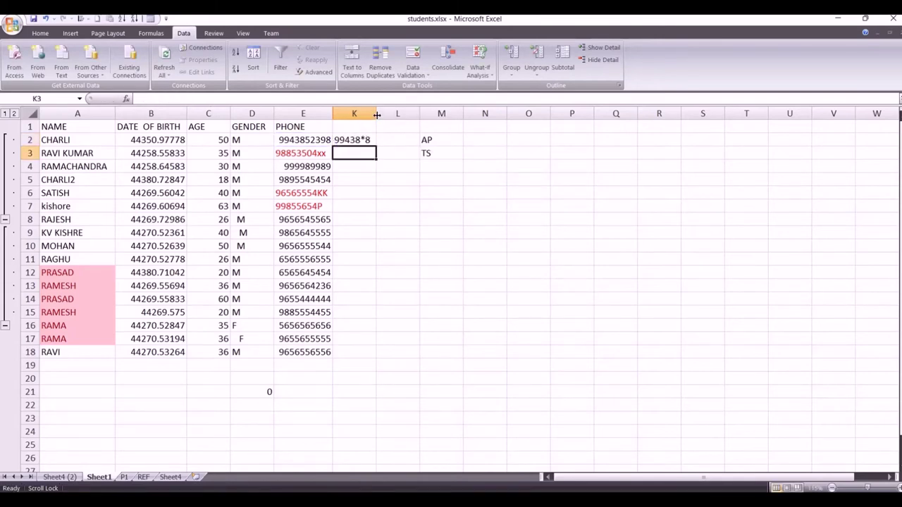
- Change K2 to =REPLACE(E2,6,10,"*") so it shows 99438*
drag(377, 114, 374, 114)
click(360, 140)
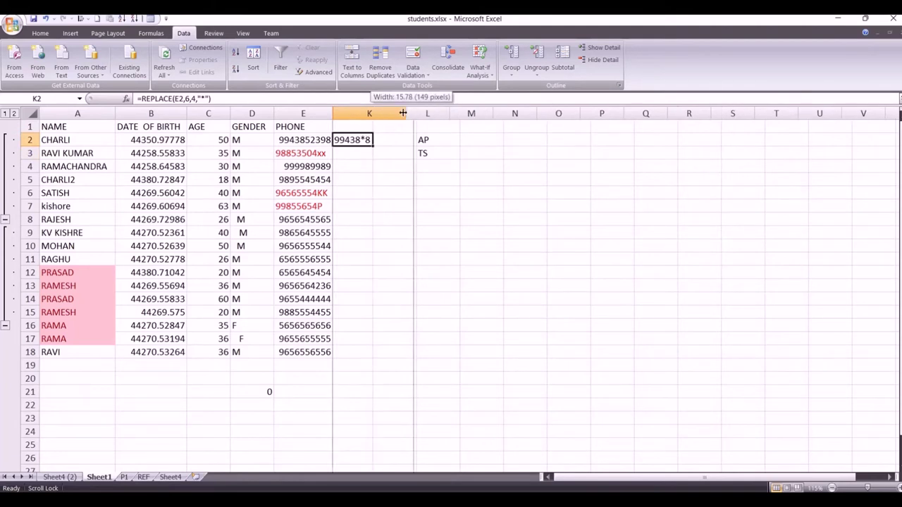
drag(373, 113, 427, 113)
click(209, 98)
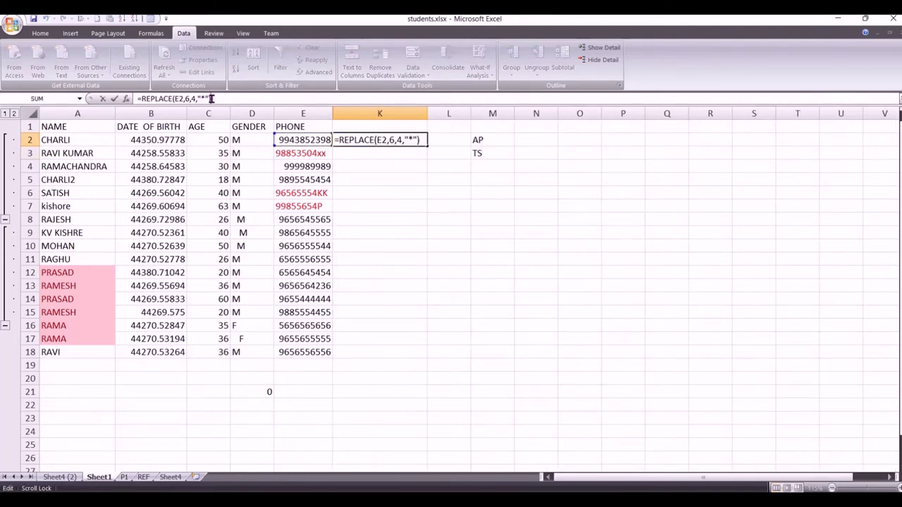
key(BackSpace)
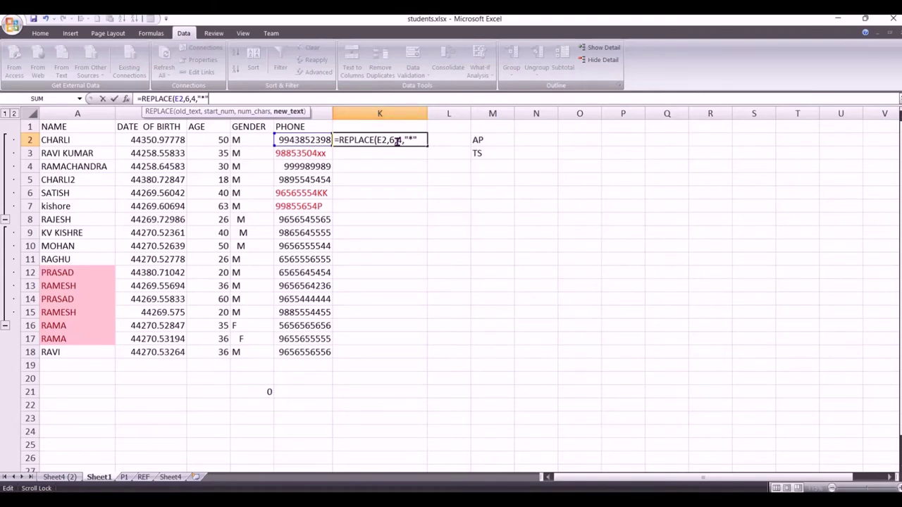
double_click(399, 139)
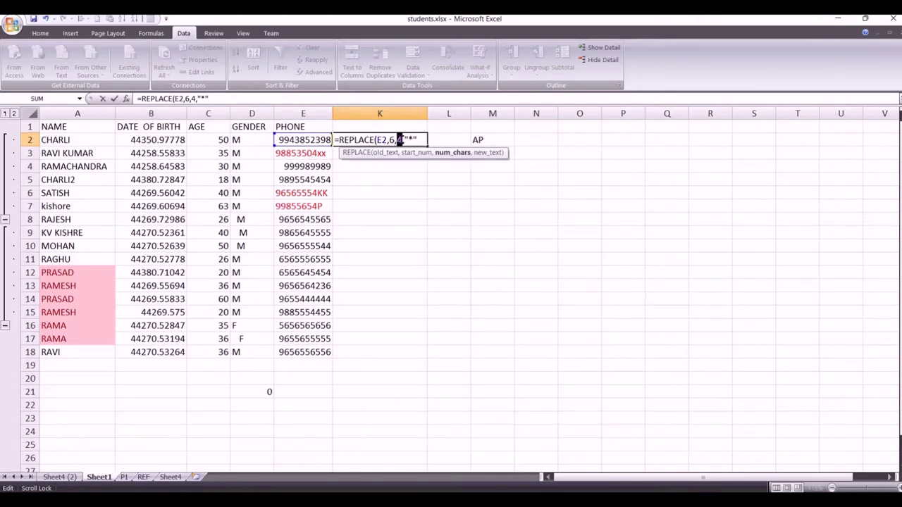
text(10)
click(425, 140)
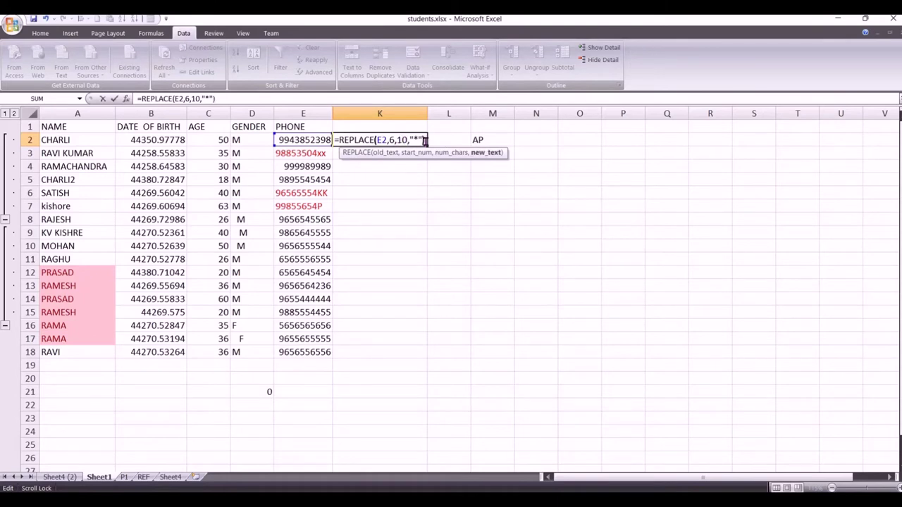
text())
key(Return)
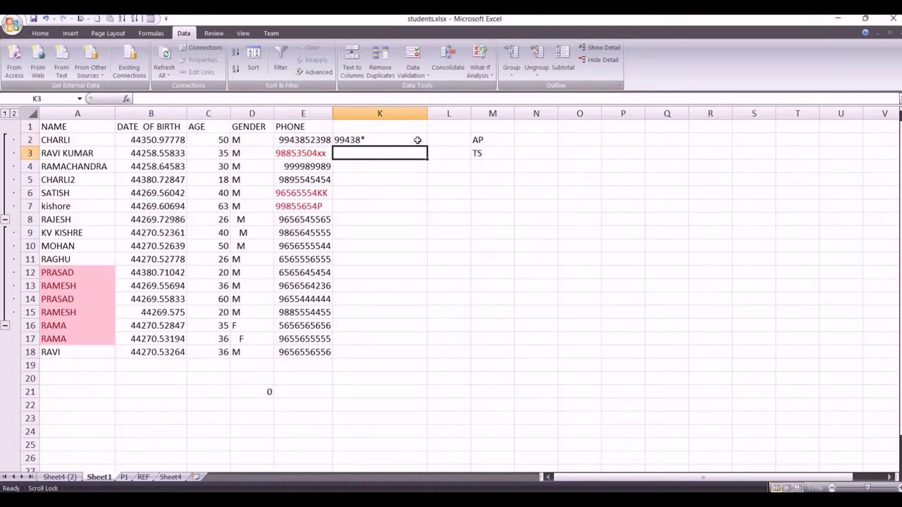
- Edit K2 to =REPLACE(E2,1,4,"*") to mask the first four characters
click(419, 140)
click(189, 99)
key(BackSpace)
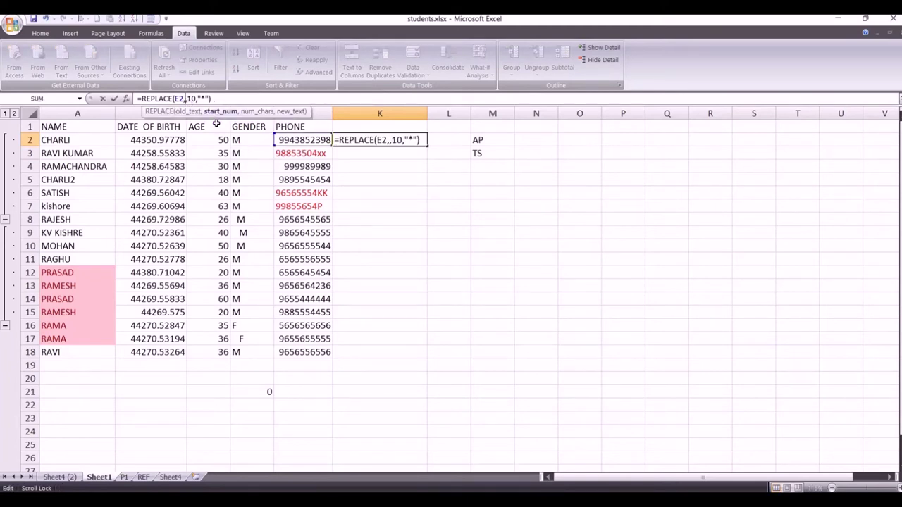
text(1)
click(201, 100)
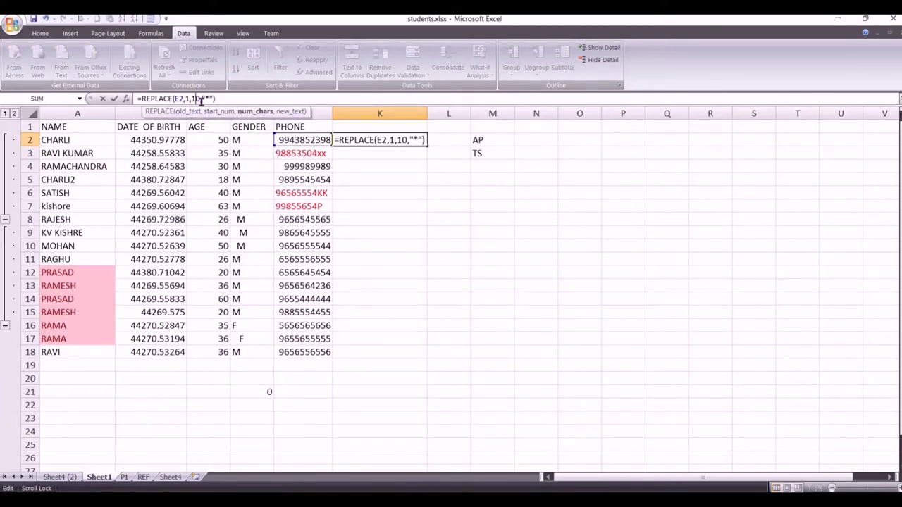
key(BackSpace)
key(BackSpace)
text(4)
click(230, 99)
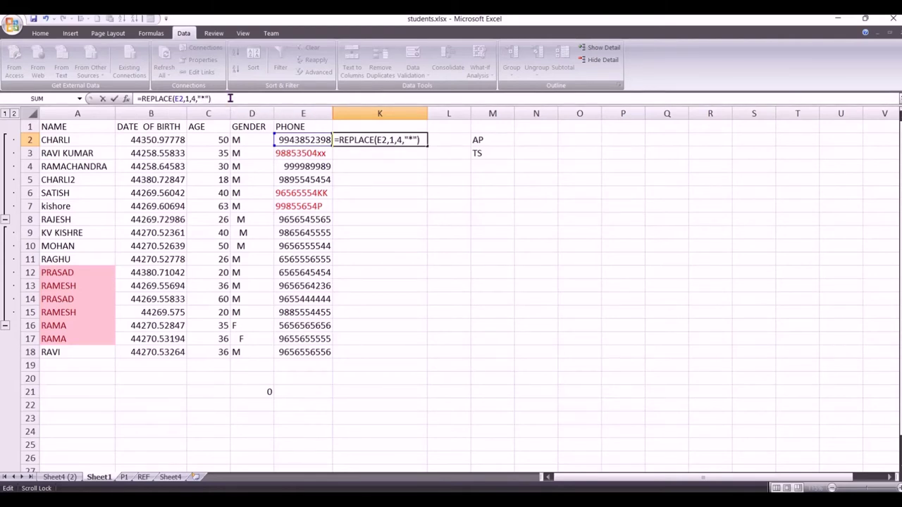
key(Return)
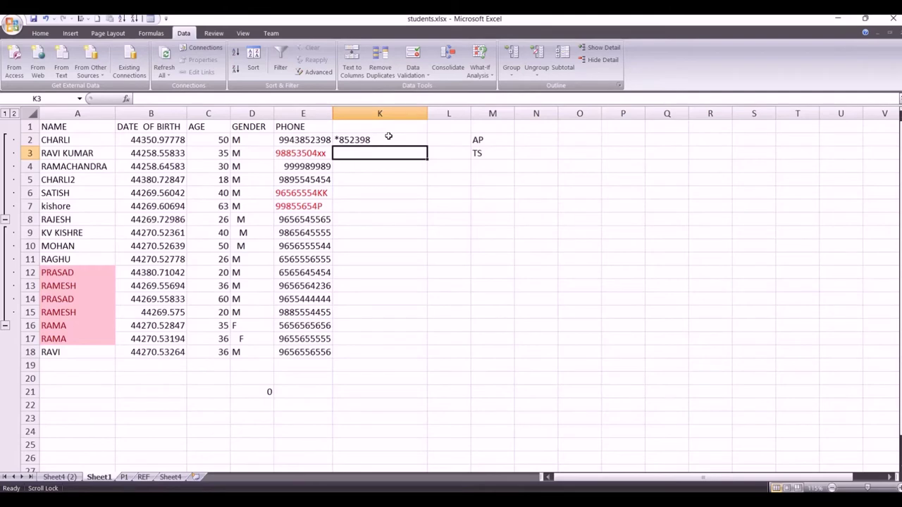
- Fill the K2 formula down to K18 and widen column K
click(388, 136)
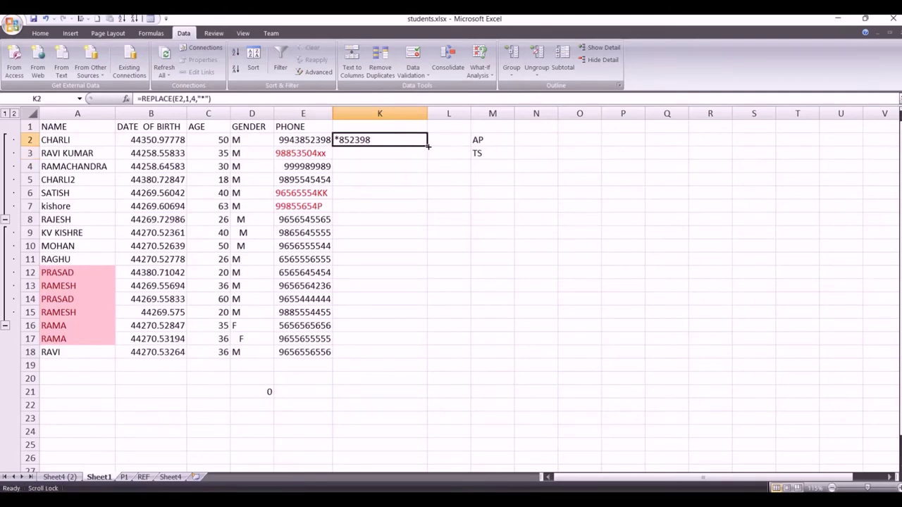
double_click(427, 145)
click(465, 206)
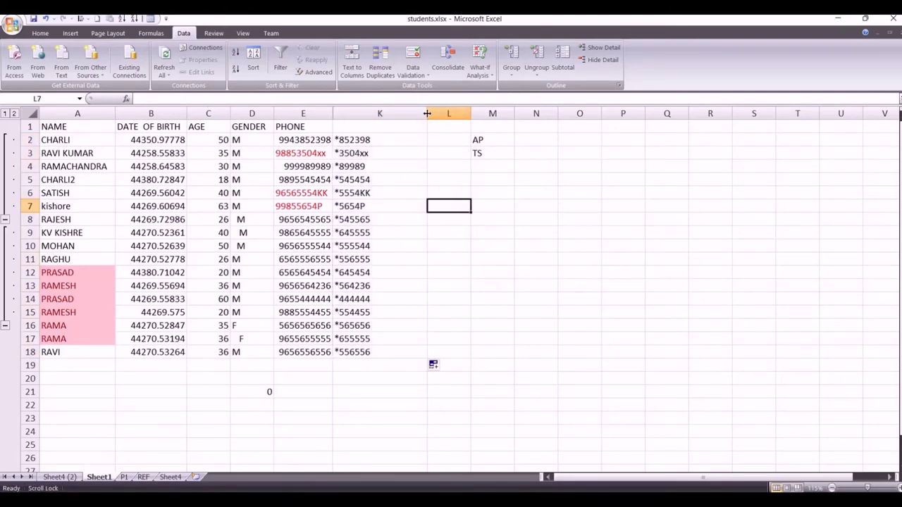
drag(428, 113, 456, 113)
- Add four asterisks to K2's mask text and fill it down to K18
click(387, 144)
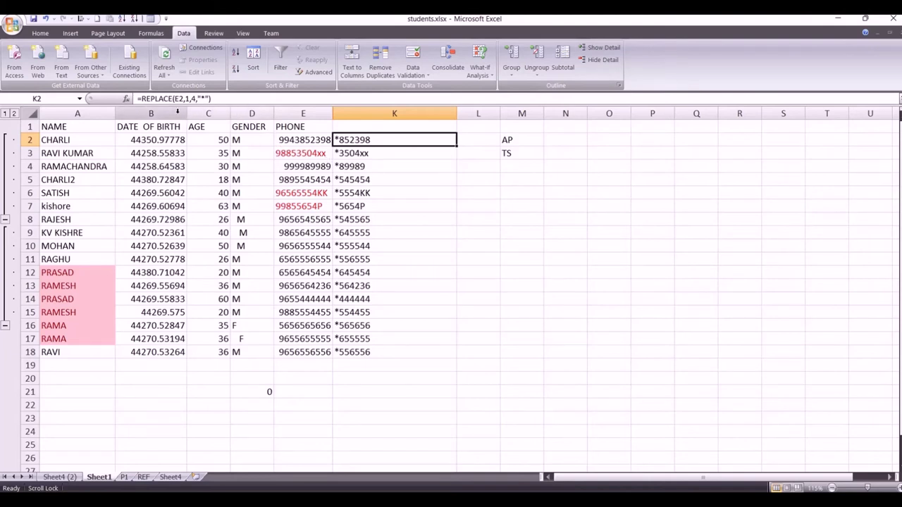
click(205, 98)
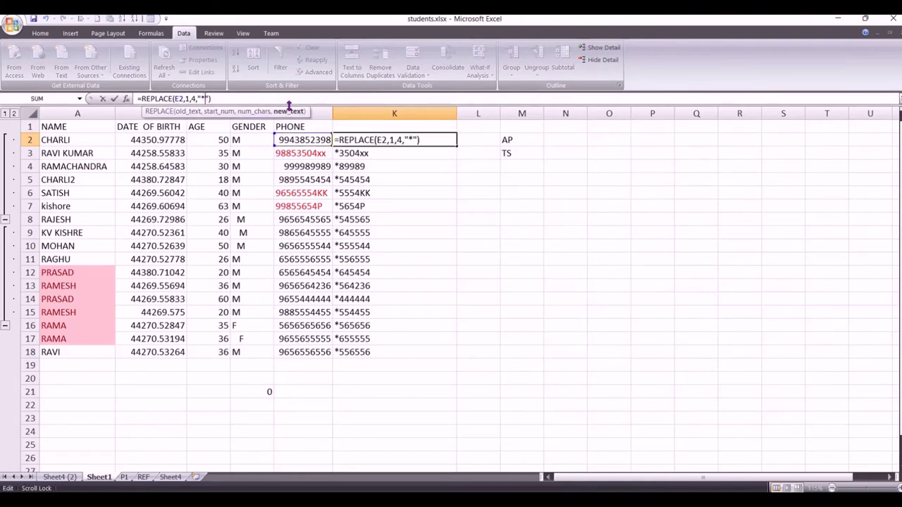
text(***)
text(*)
key(Return)
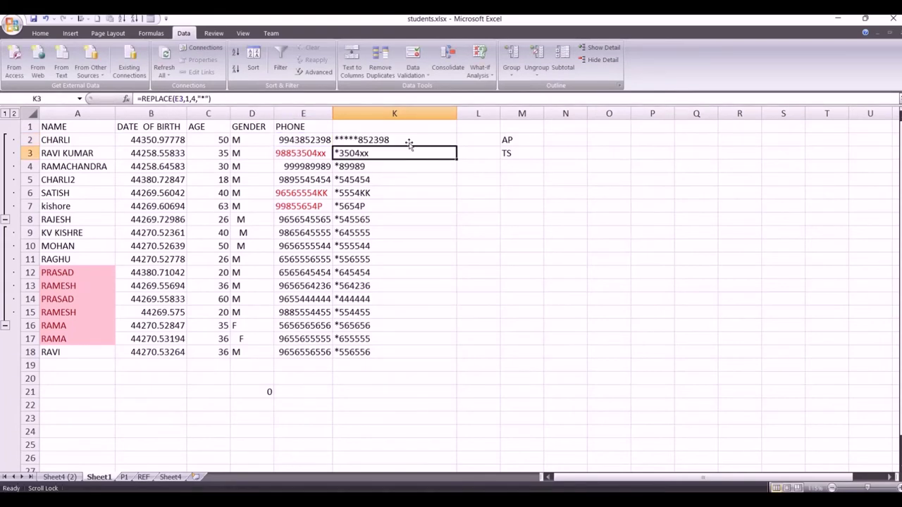
click(409, 142)
double_click(455, 146)
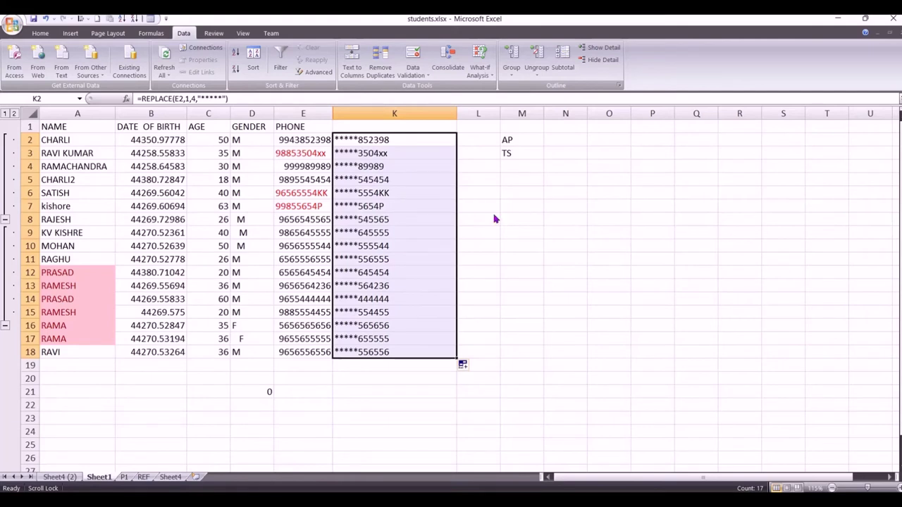
- Recommit K2 as =REPLACE(E2,1,6,"*****") and fill it down through K18
drag(303, 145, 305, 351)
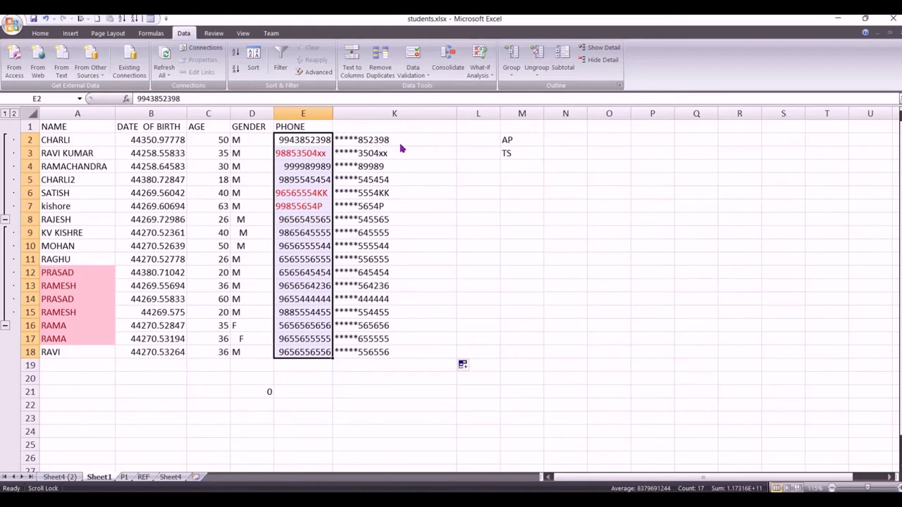
click(400, 144)
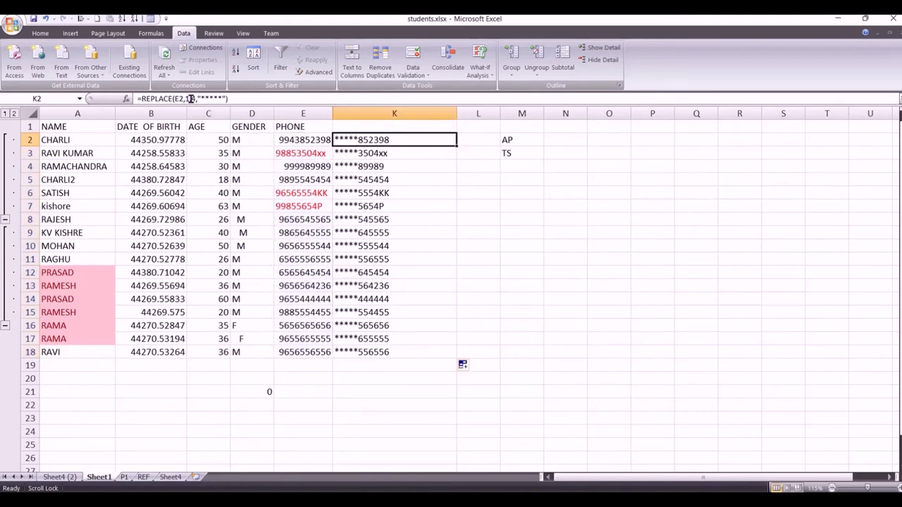
click(191, 99)
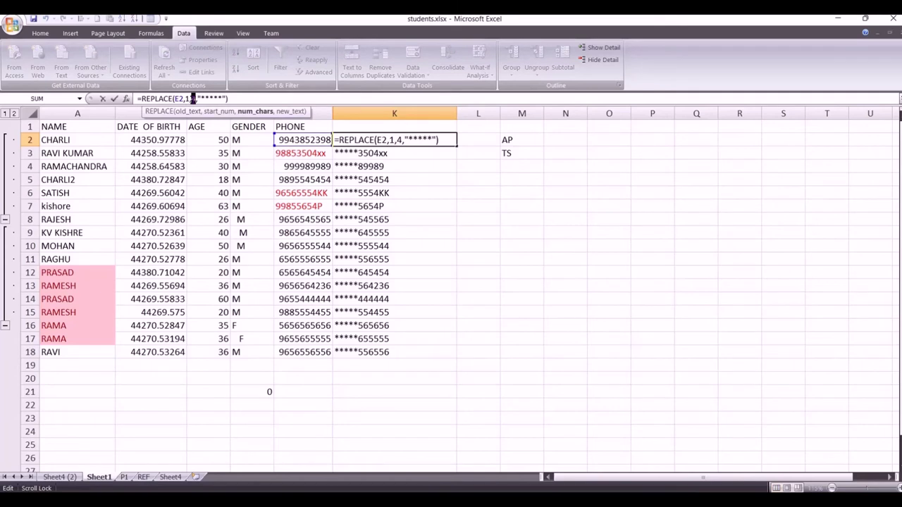
text(6)
key(Return)
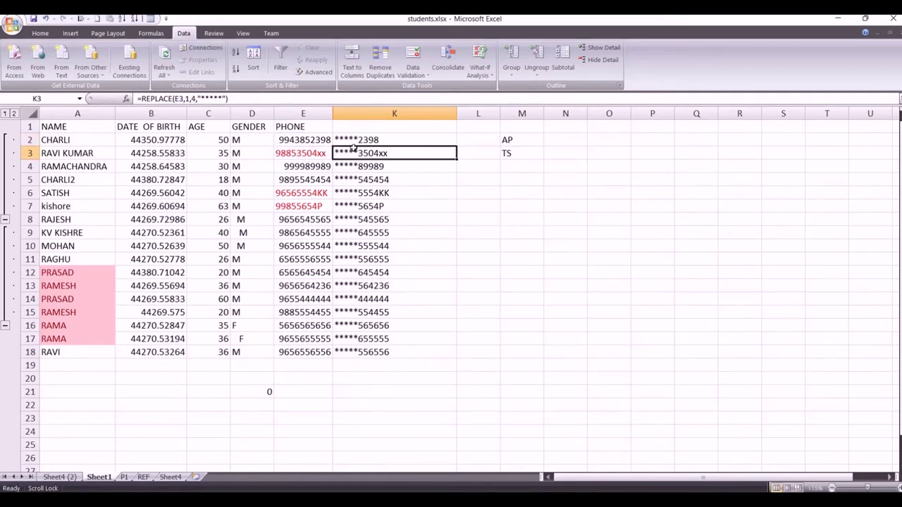
click(410, 141)
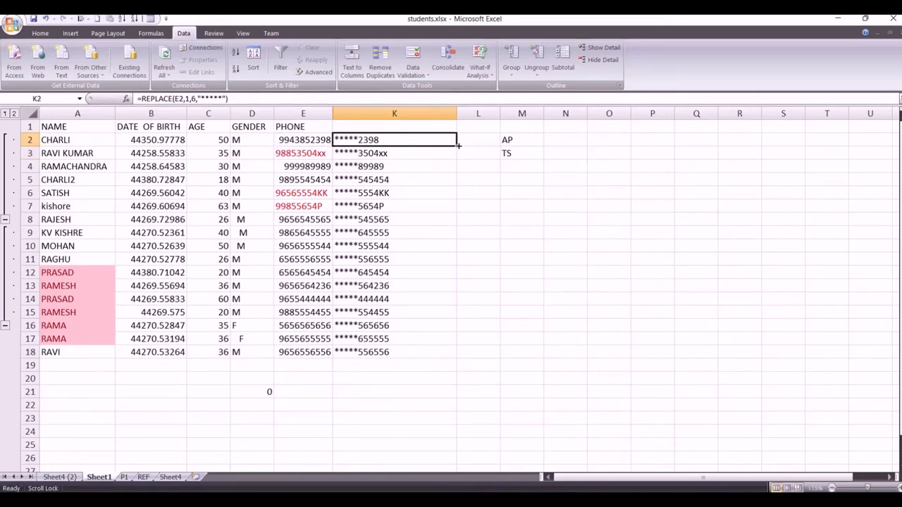
drag(457, 144, 457, 356)
- Hide the original PHONE column E on Sheet1
click(484, 243)
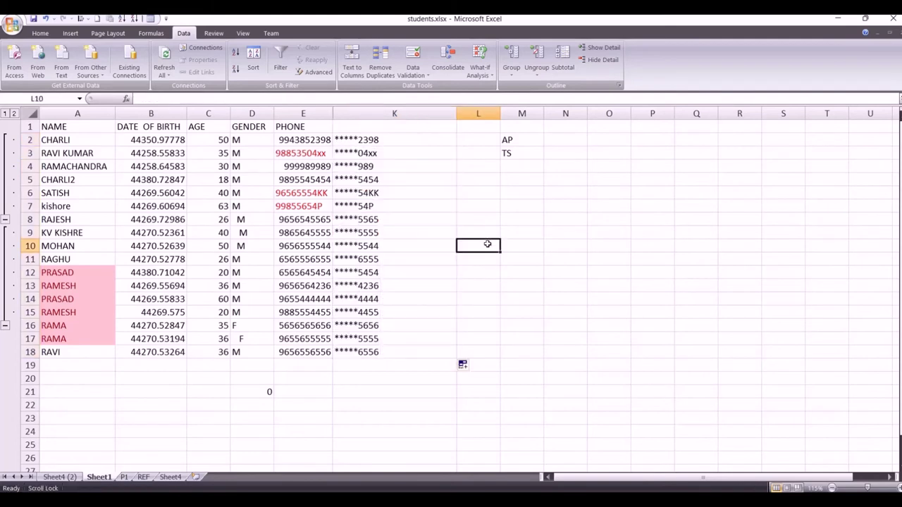
click(399, 143)
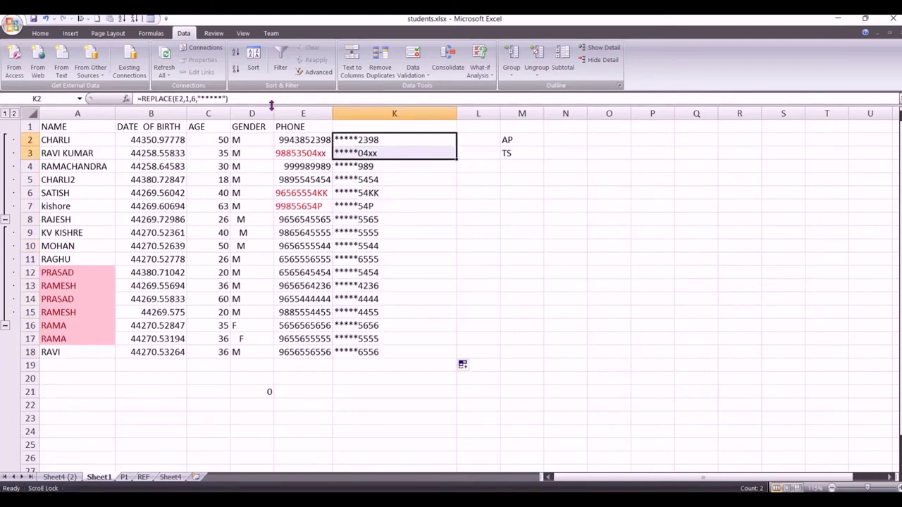
right_click(290, 113)
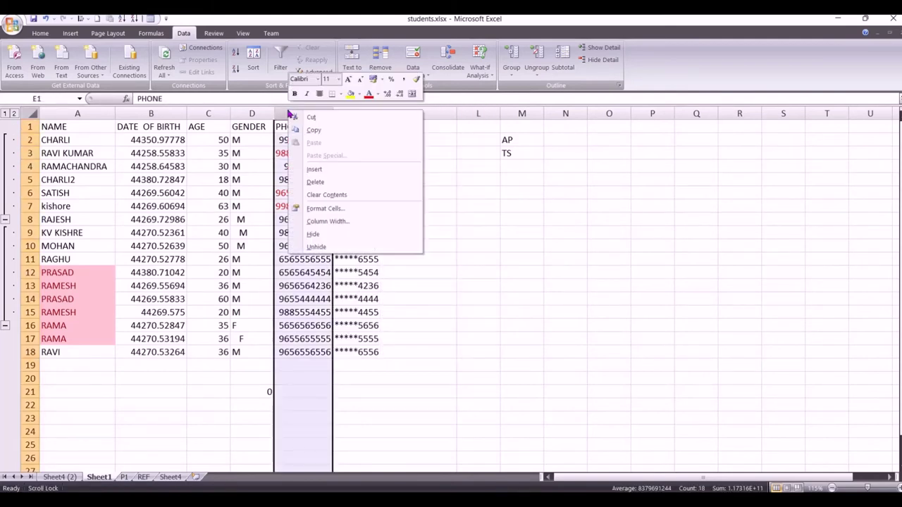
click(316, 234)
- Select the A2:K18 table, check K2's formula, and move to the P1 sheet
click(65, 139)
drag(64, 139, 318, 352)
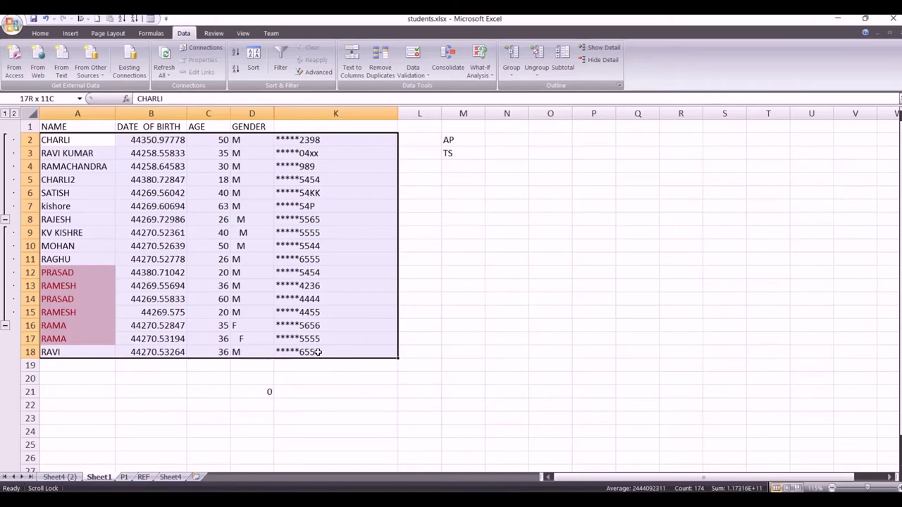
click(303, 139)
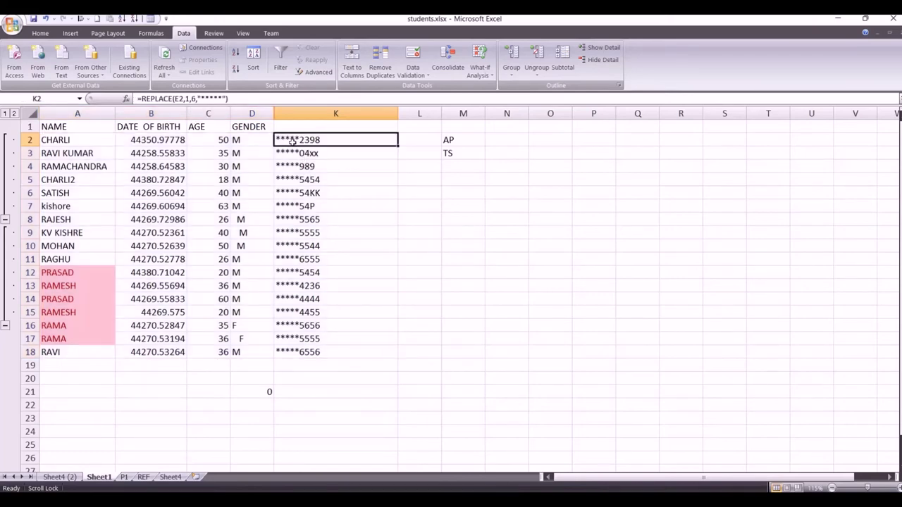
click(124, 477)
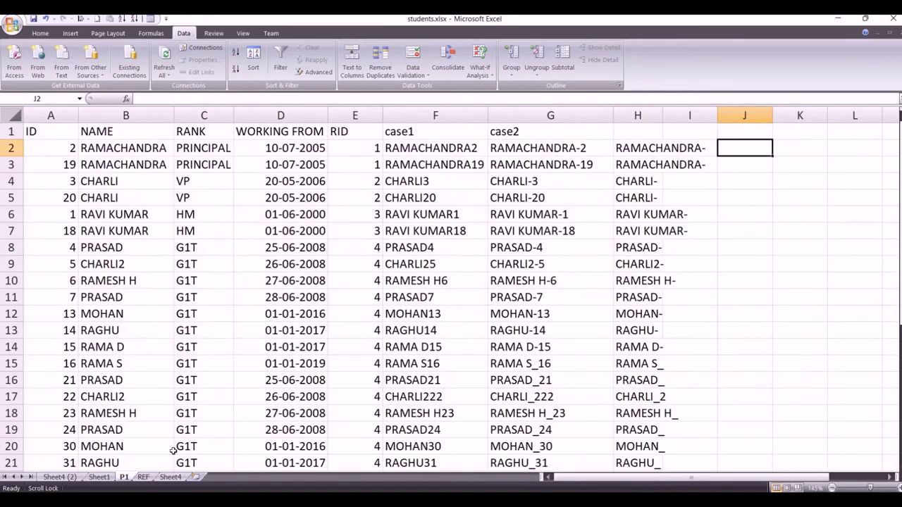
- Check H2's SUBSTITUTE formula on P1, glance at Sheet1, then return to P1
click(650, 151)
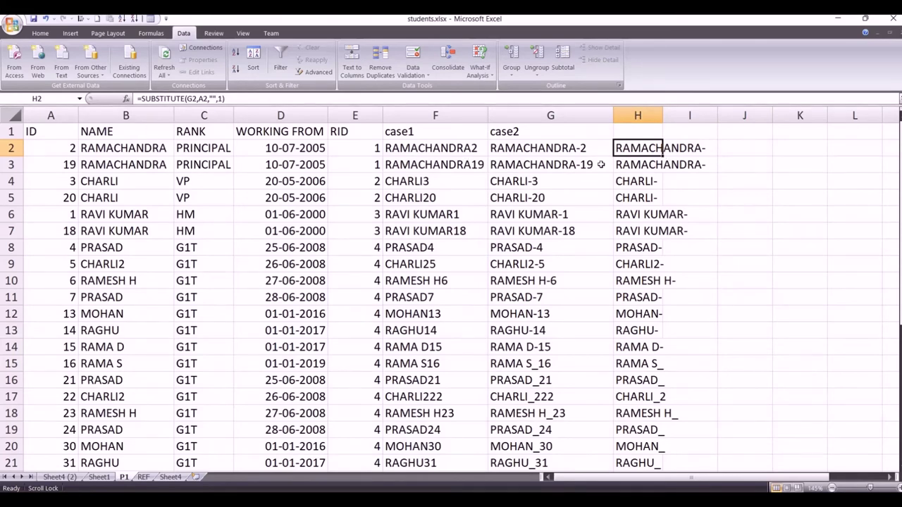
click(99, 477)
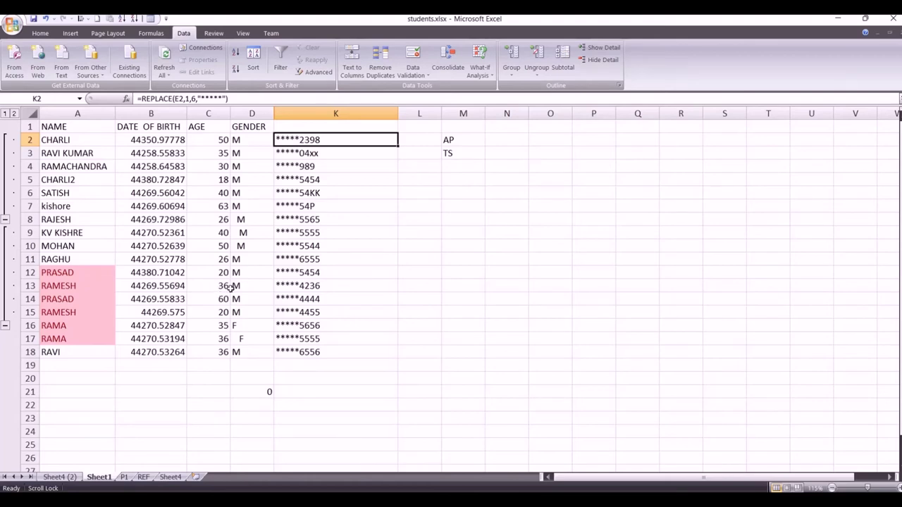
click(124, 477)
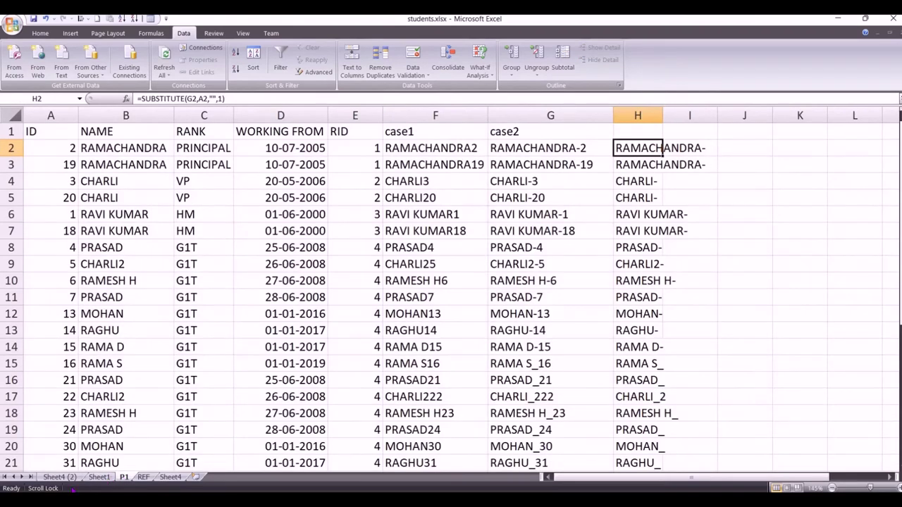
- Select the entire case2 column G on the P1 sheet
click(385, 216)
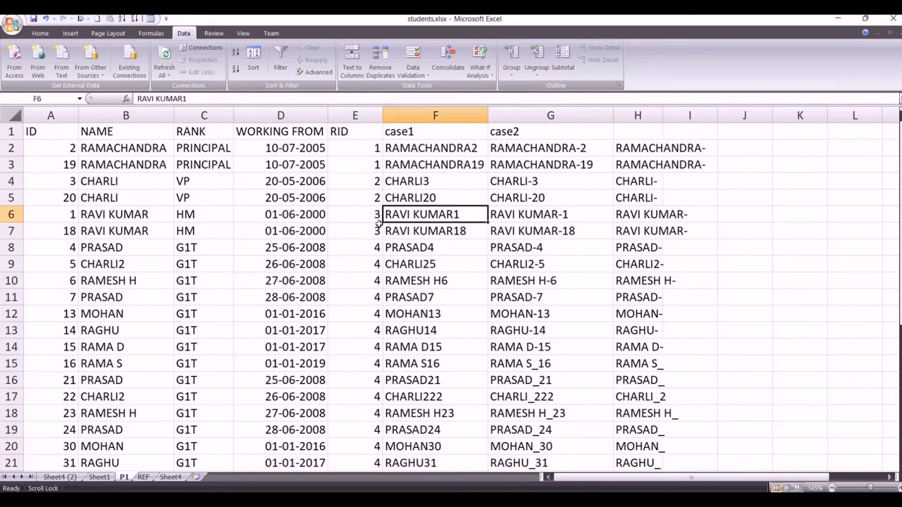
click(560, 166)
click(571, 115)
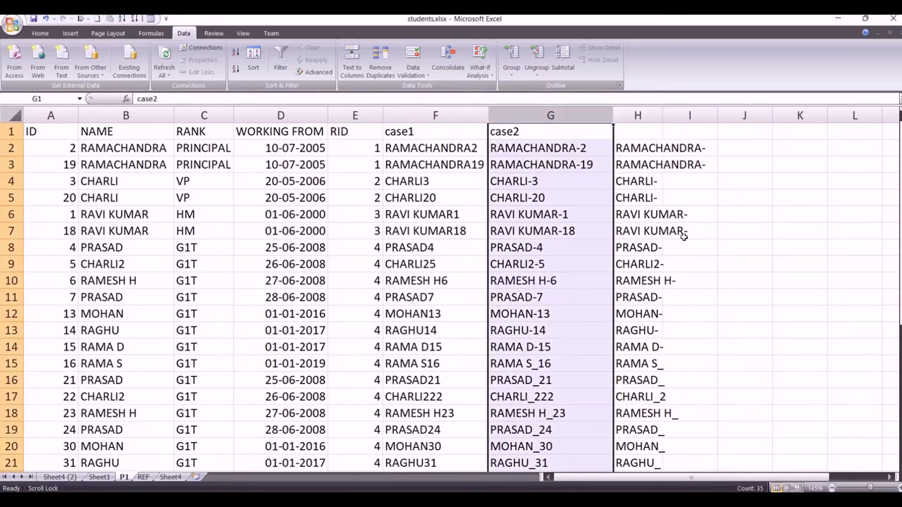
- Set up Find and Replace for hyphens with # and try single replacements
key(ctrl+h)
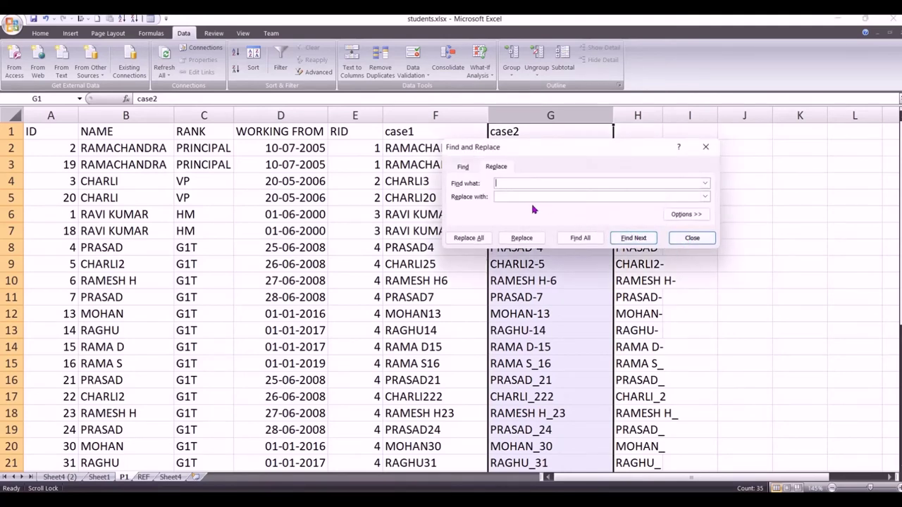
drag(542, 149, 182, 138)
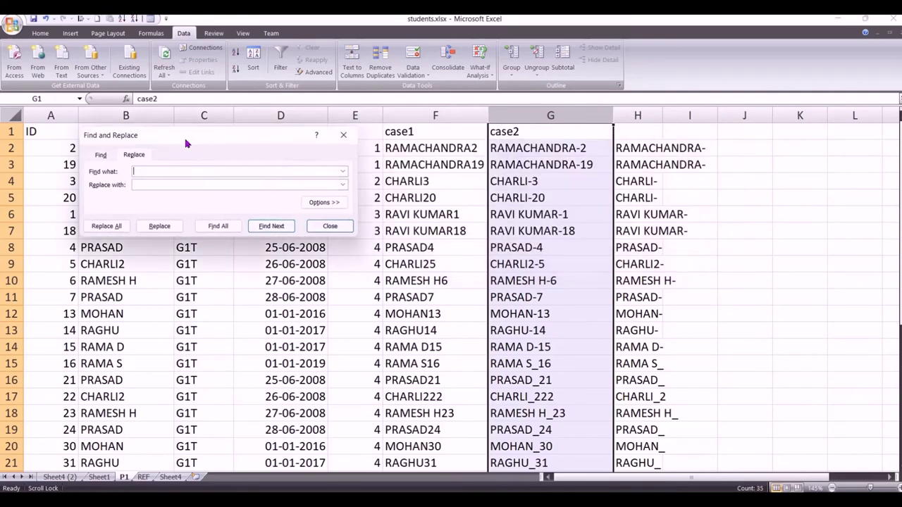
text(-)
click(142, 184)
text(#)
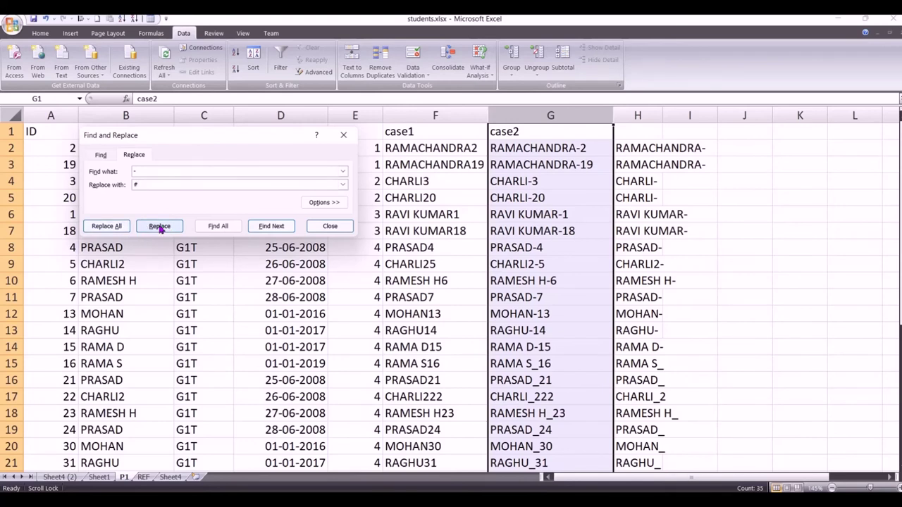
click(157, 227)
click(455, 301)
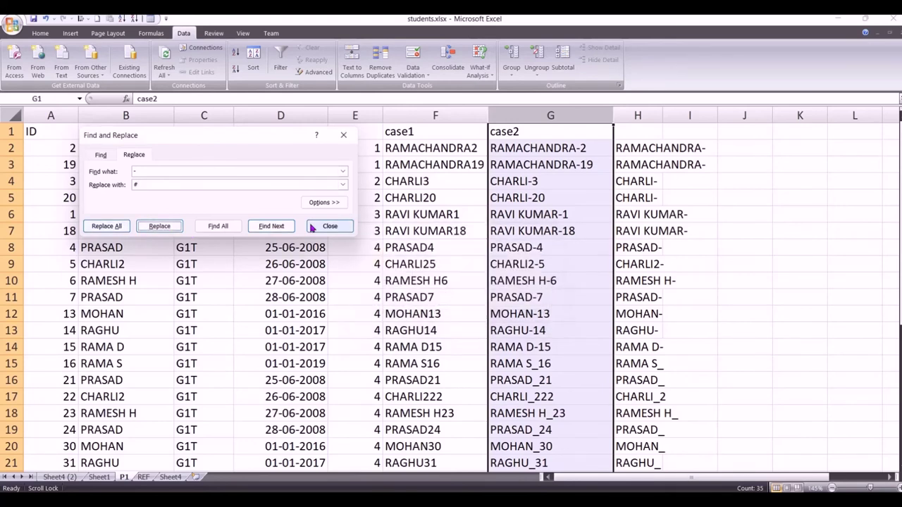
click(168, 171)
key(Tab)
key(Tab)
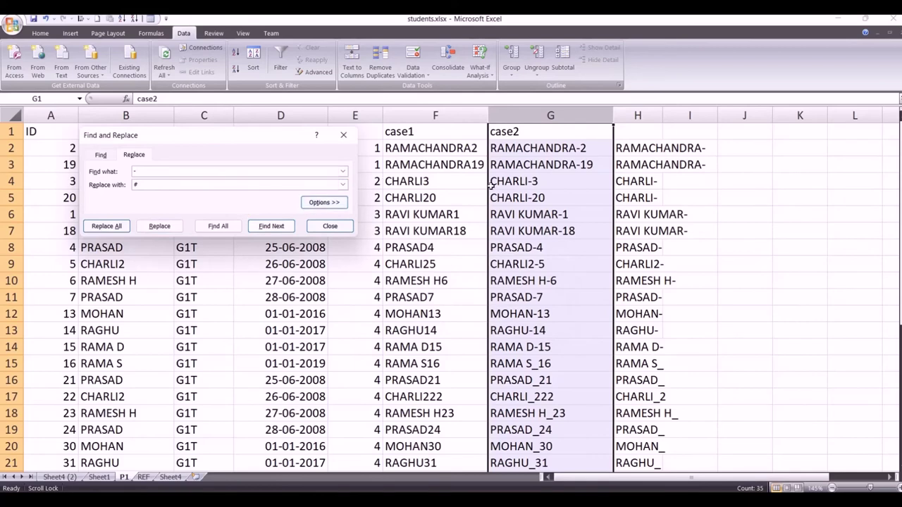
click(159, 226)
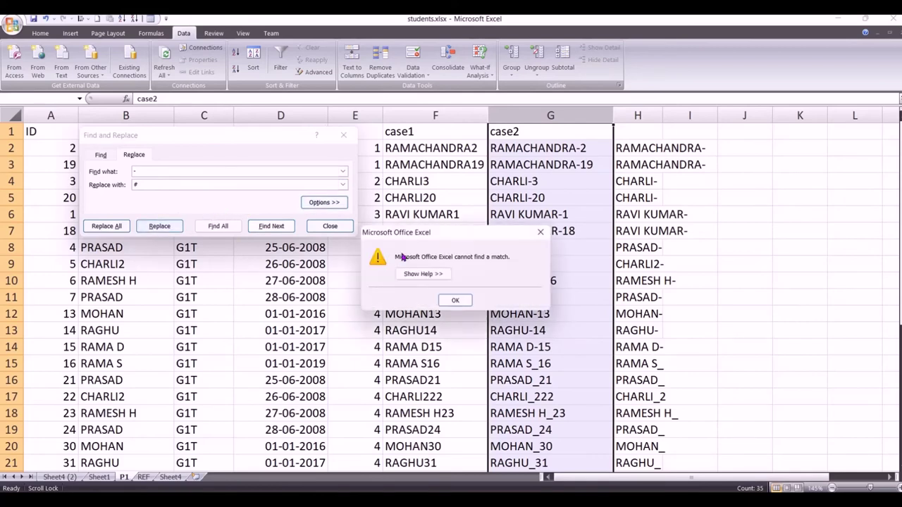
click(456, 301)
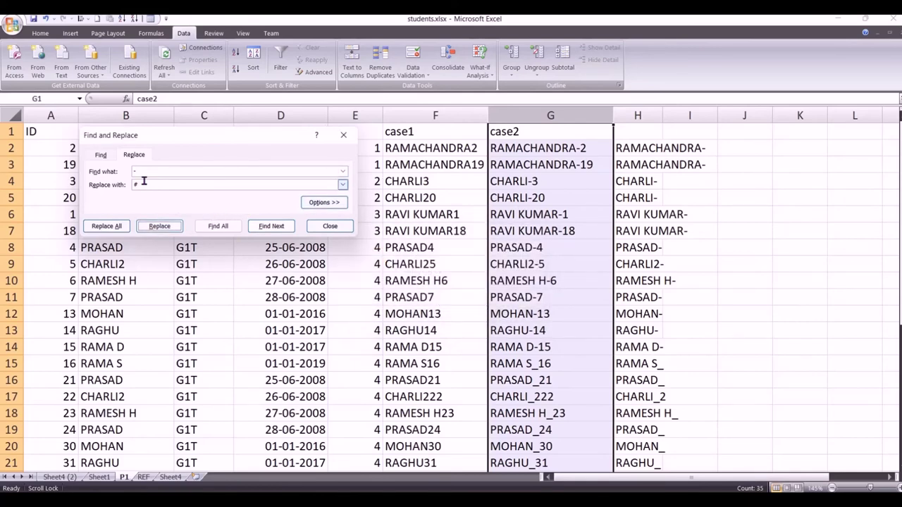
- Replace all hyphens in case2 with # (13 replacements) and close the dialog
click(109, 226)
click(451, 297)
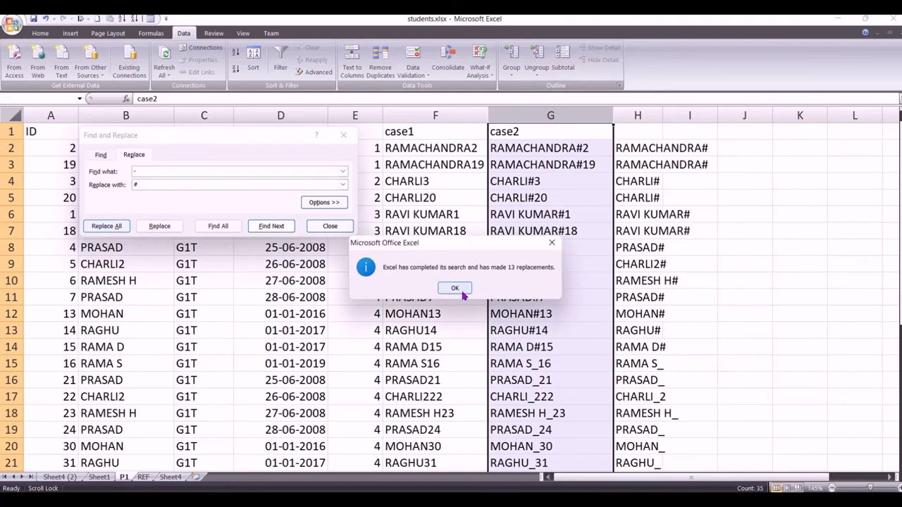
click(344, 135)
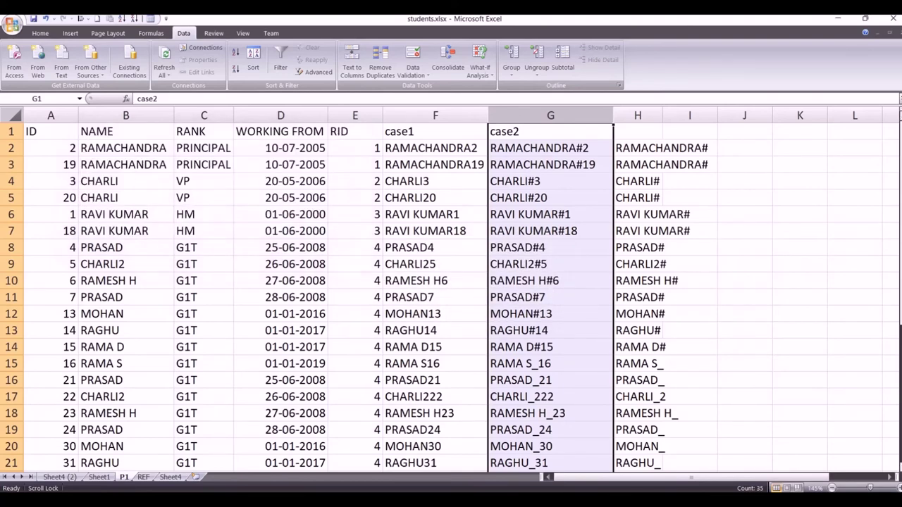
click(753, 197)
- Inspect G2 and H2, then widen column H to fit its text
click(571, 151)
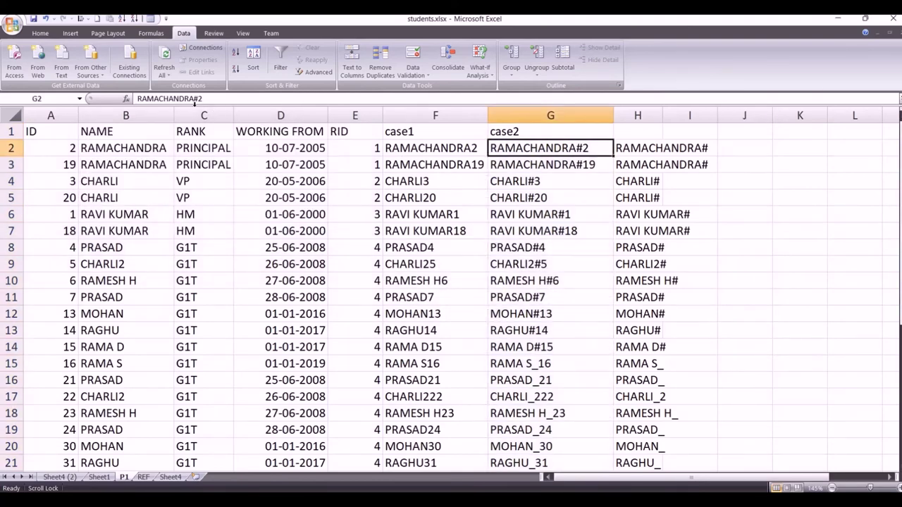
click(629, 151)
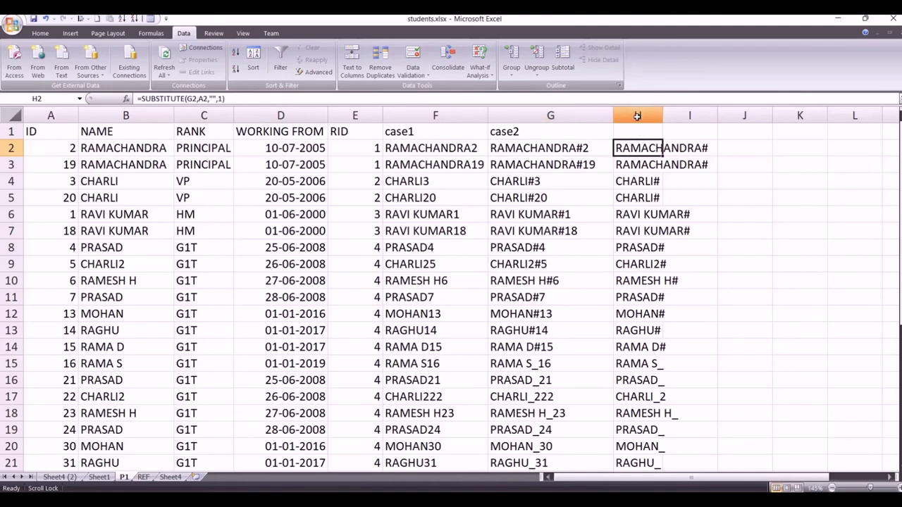
drag(659, 111, 759, 115)
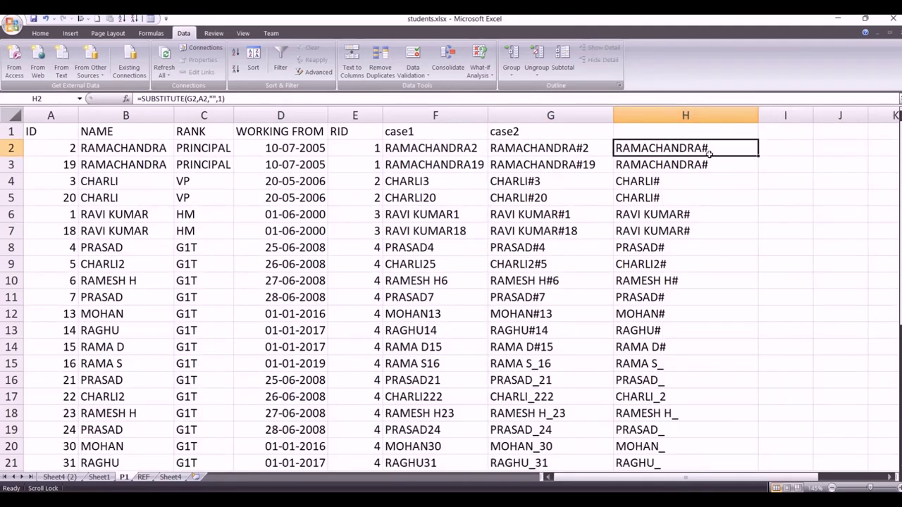
- Check the updated case2 values in G2, G3 and G6 across the data
click(545, 149)
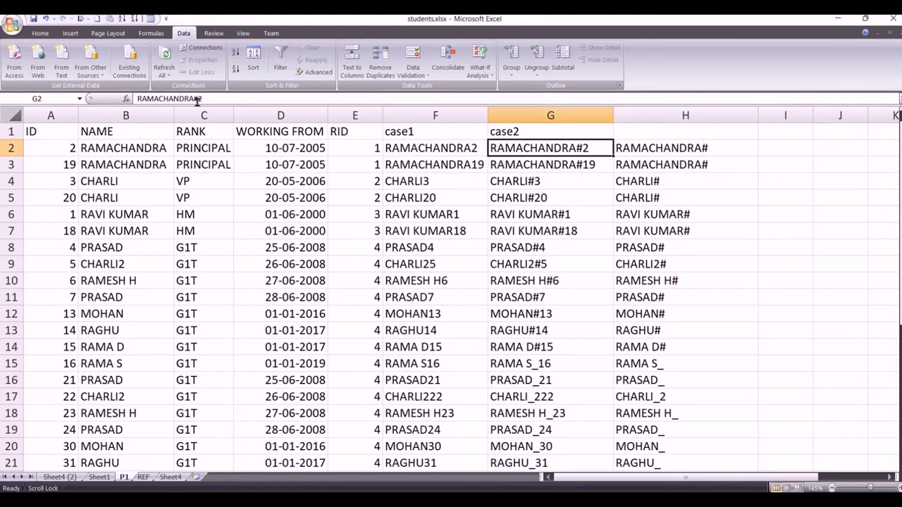
click(547, 212)
scroll(547, 212, down, 7)
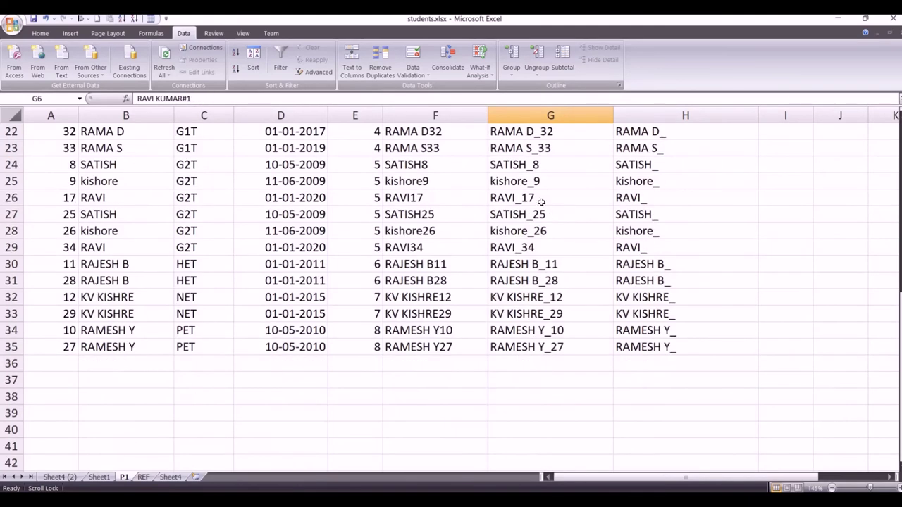
scroll(528, 266, up, 2)
scroll(532, 262, up, 5)
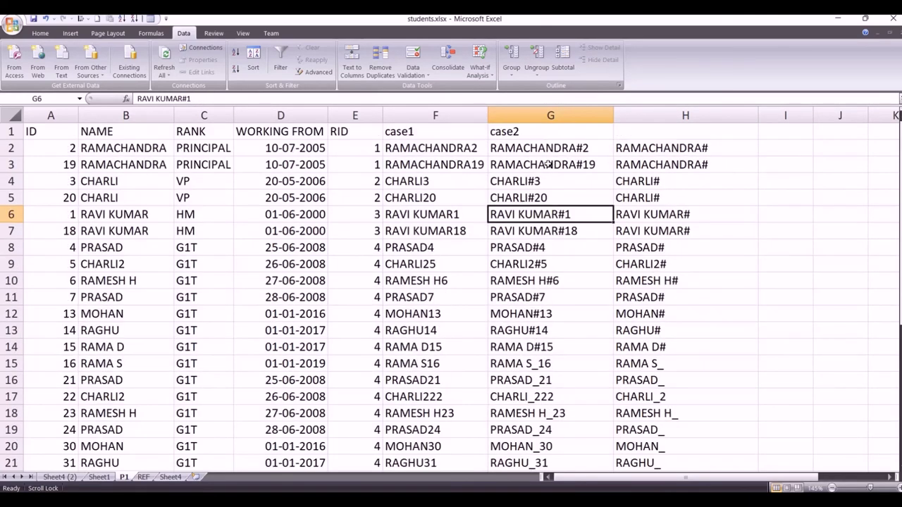
click(550, 162)
scroll(542, 236, down, 3)
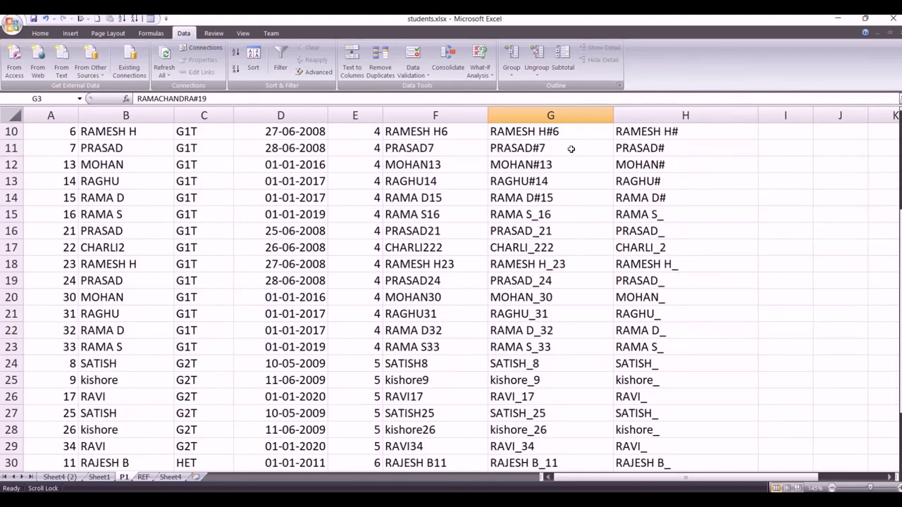
scroll(557, 246, down, 2)
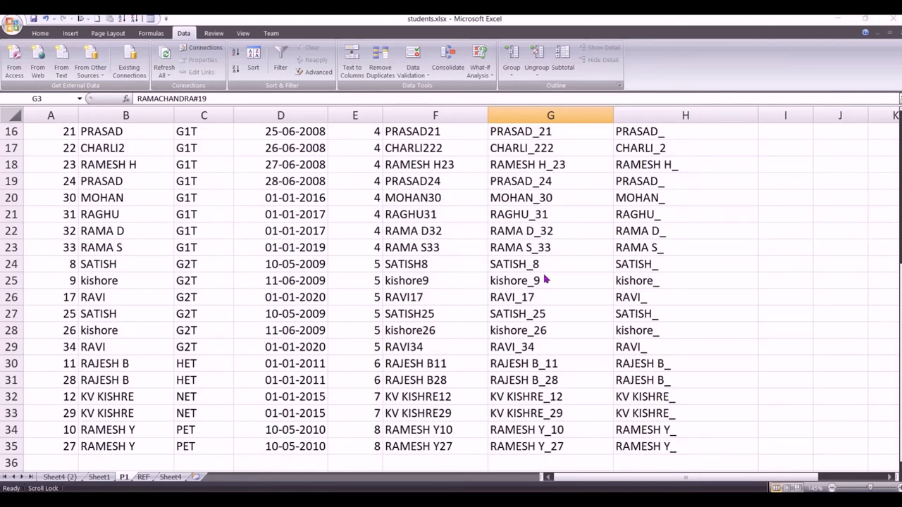
- Replace every underscore with # via Find and Replace (21 replacements)
key(ctrl+h)
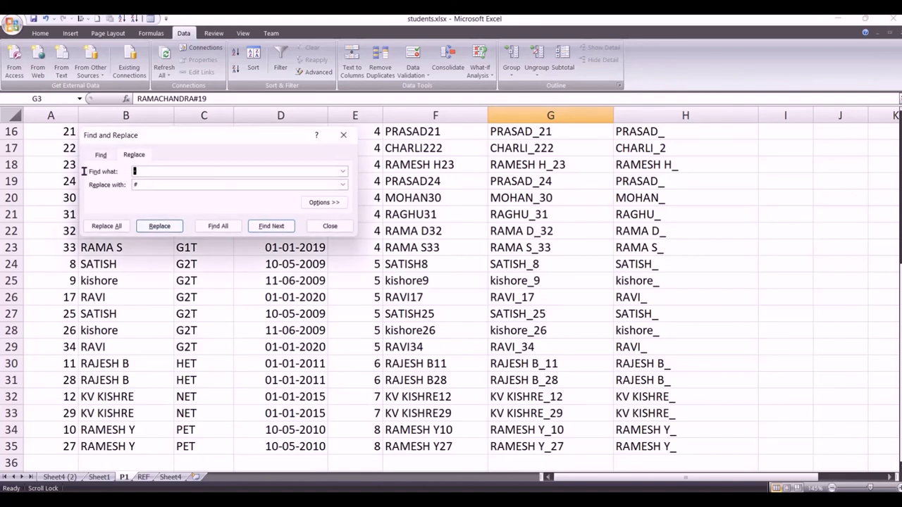
text(_)
click(107, 226)
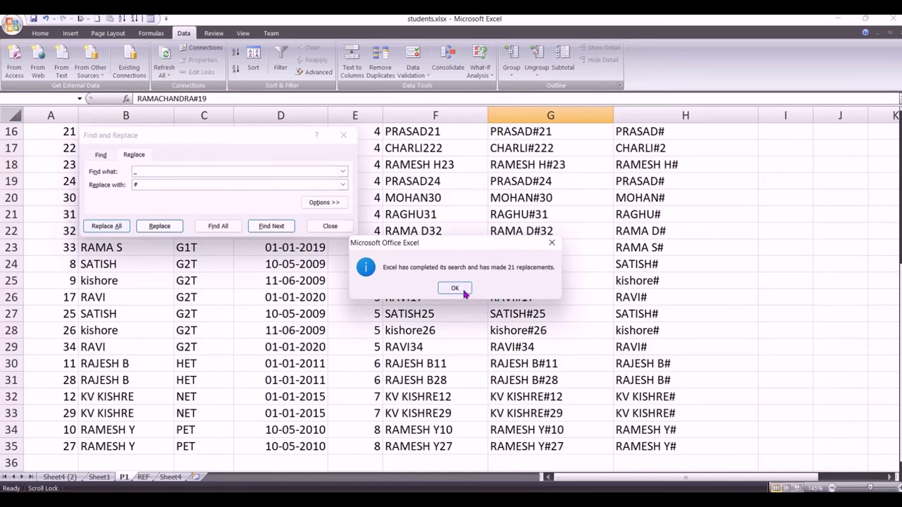
click(454, 288)
click(343, 135)
- Scroll through the data to verify the # separators and select case2 column G
scroll(659, 246, down, 3)
scroll(659, 247, up, 5)
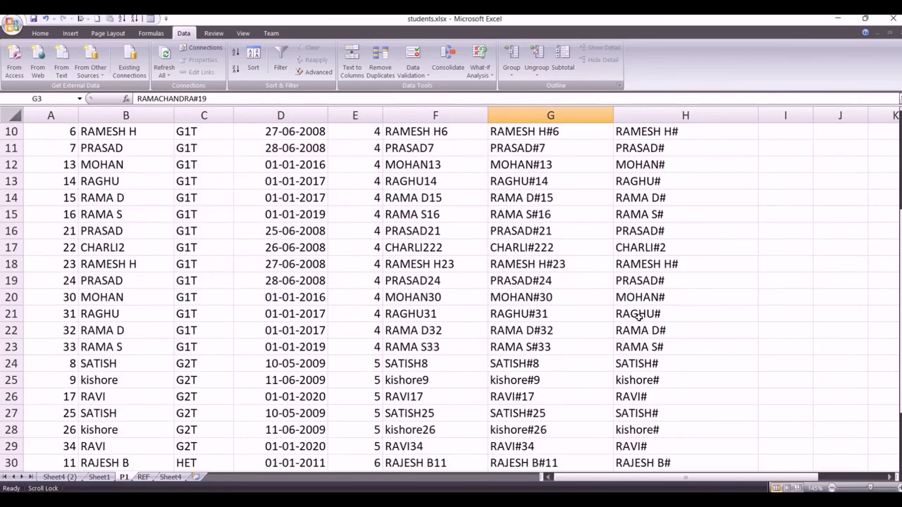
scroll(625, 310, up, 3)
scroll(572, 234, down, 4)
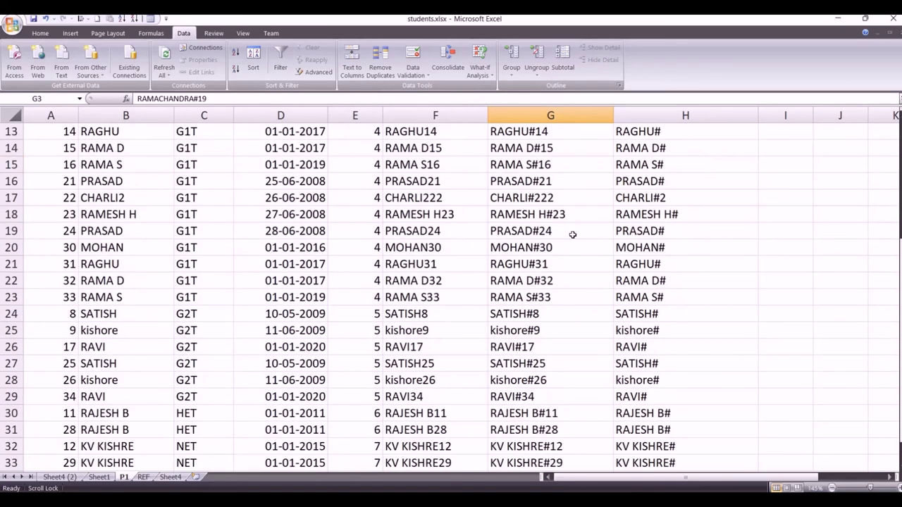
scroll(571, 234, up, 4)
click(541, 115)
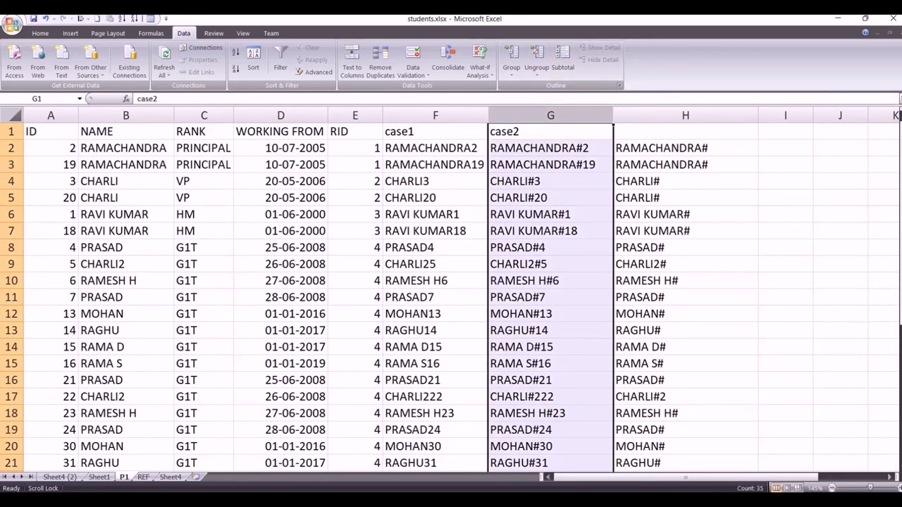
click(773, 505)
click(773, 459)
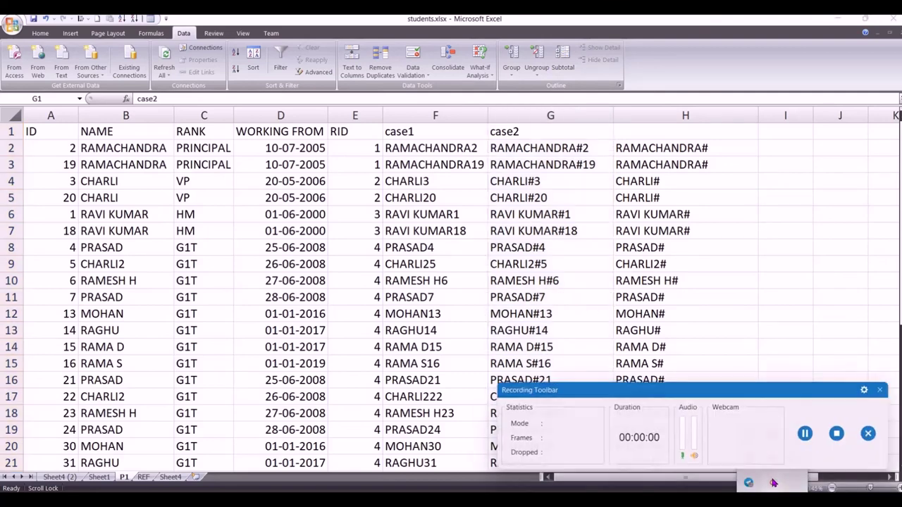
click(847, 437)
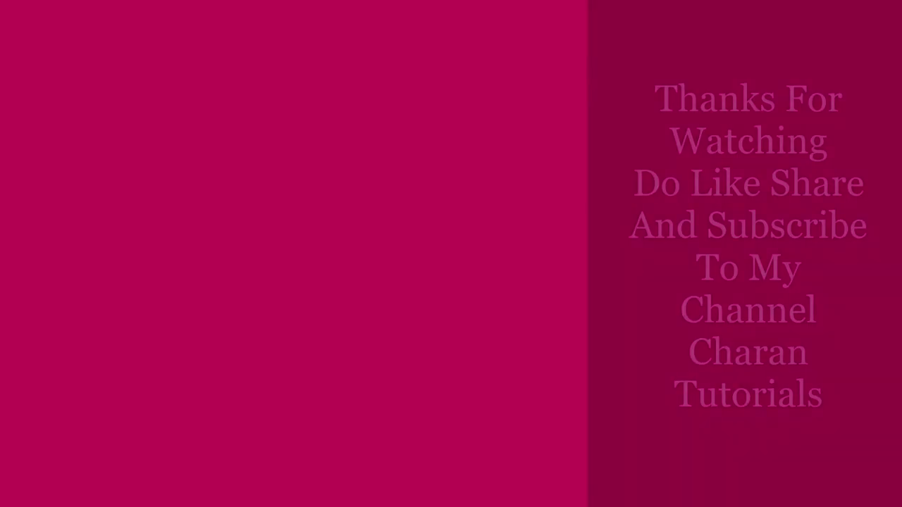